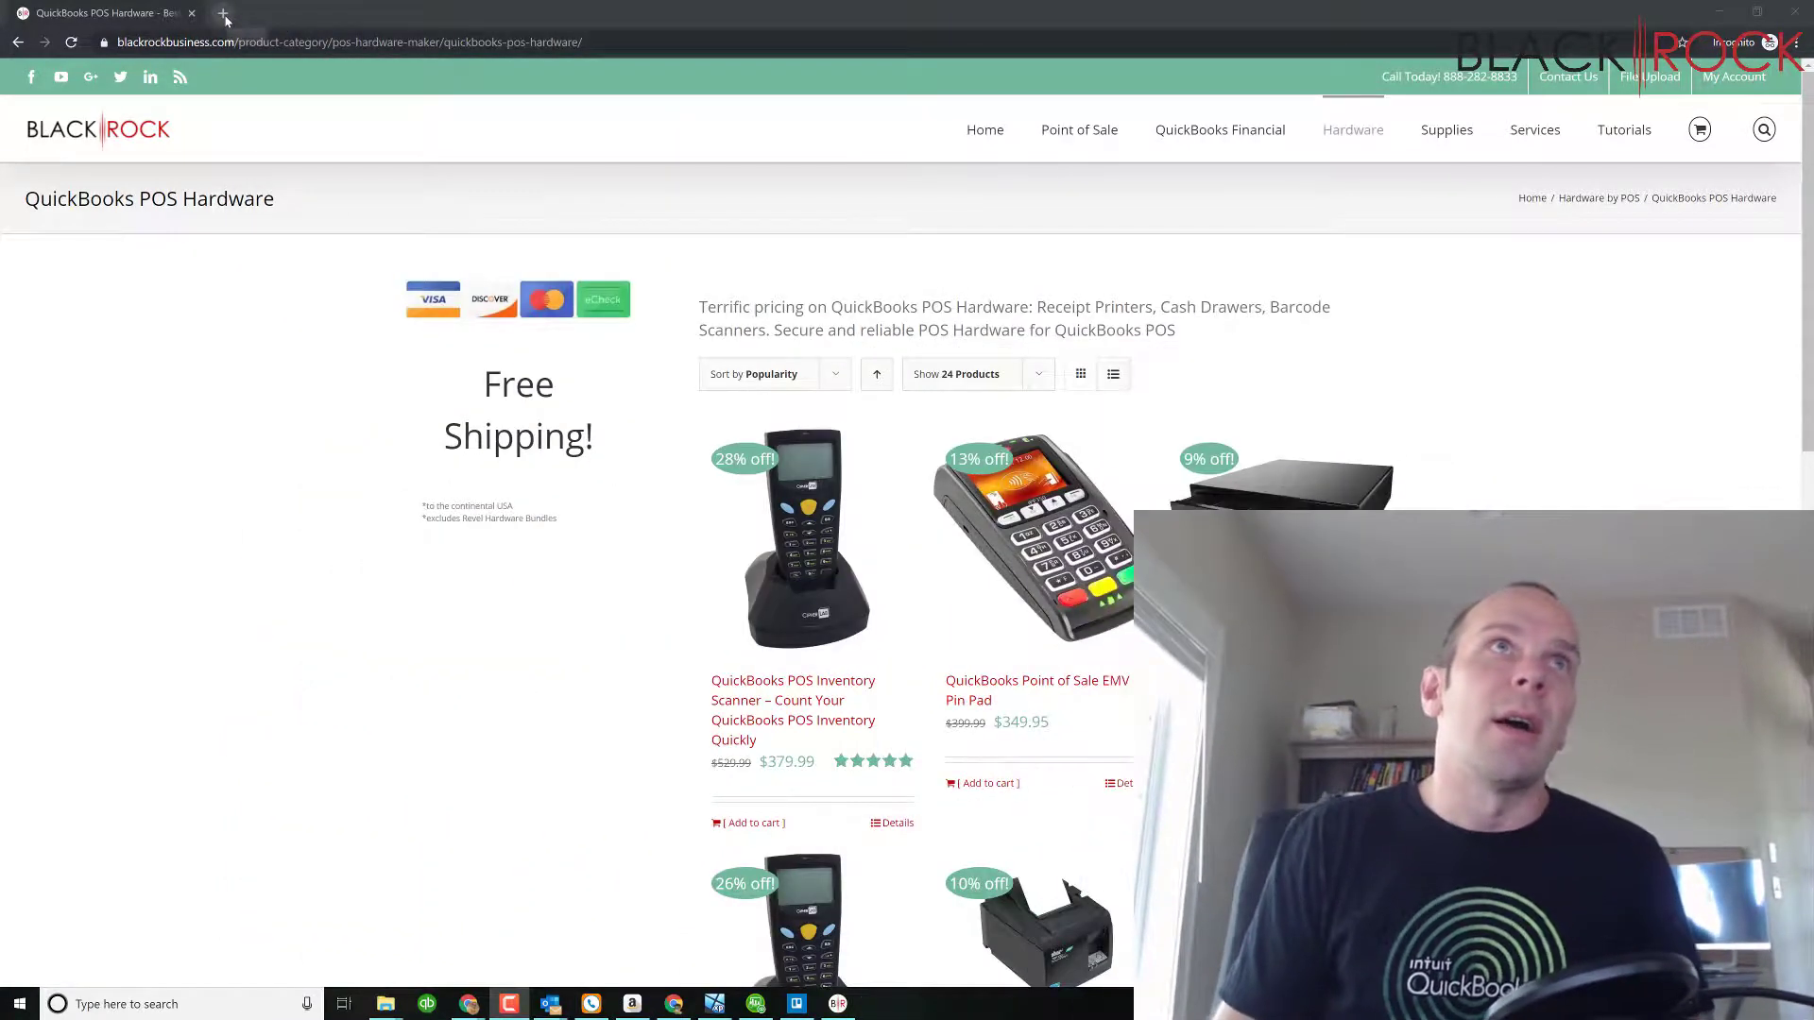
Step: Search 'download lightshot' in a new Chrome tab and open the Lightshot download page
click(225, 13)
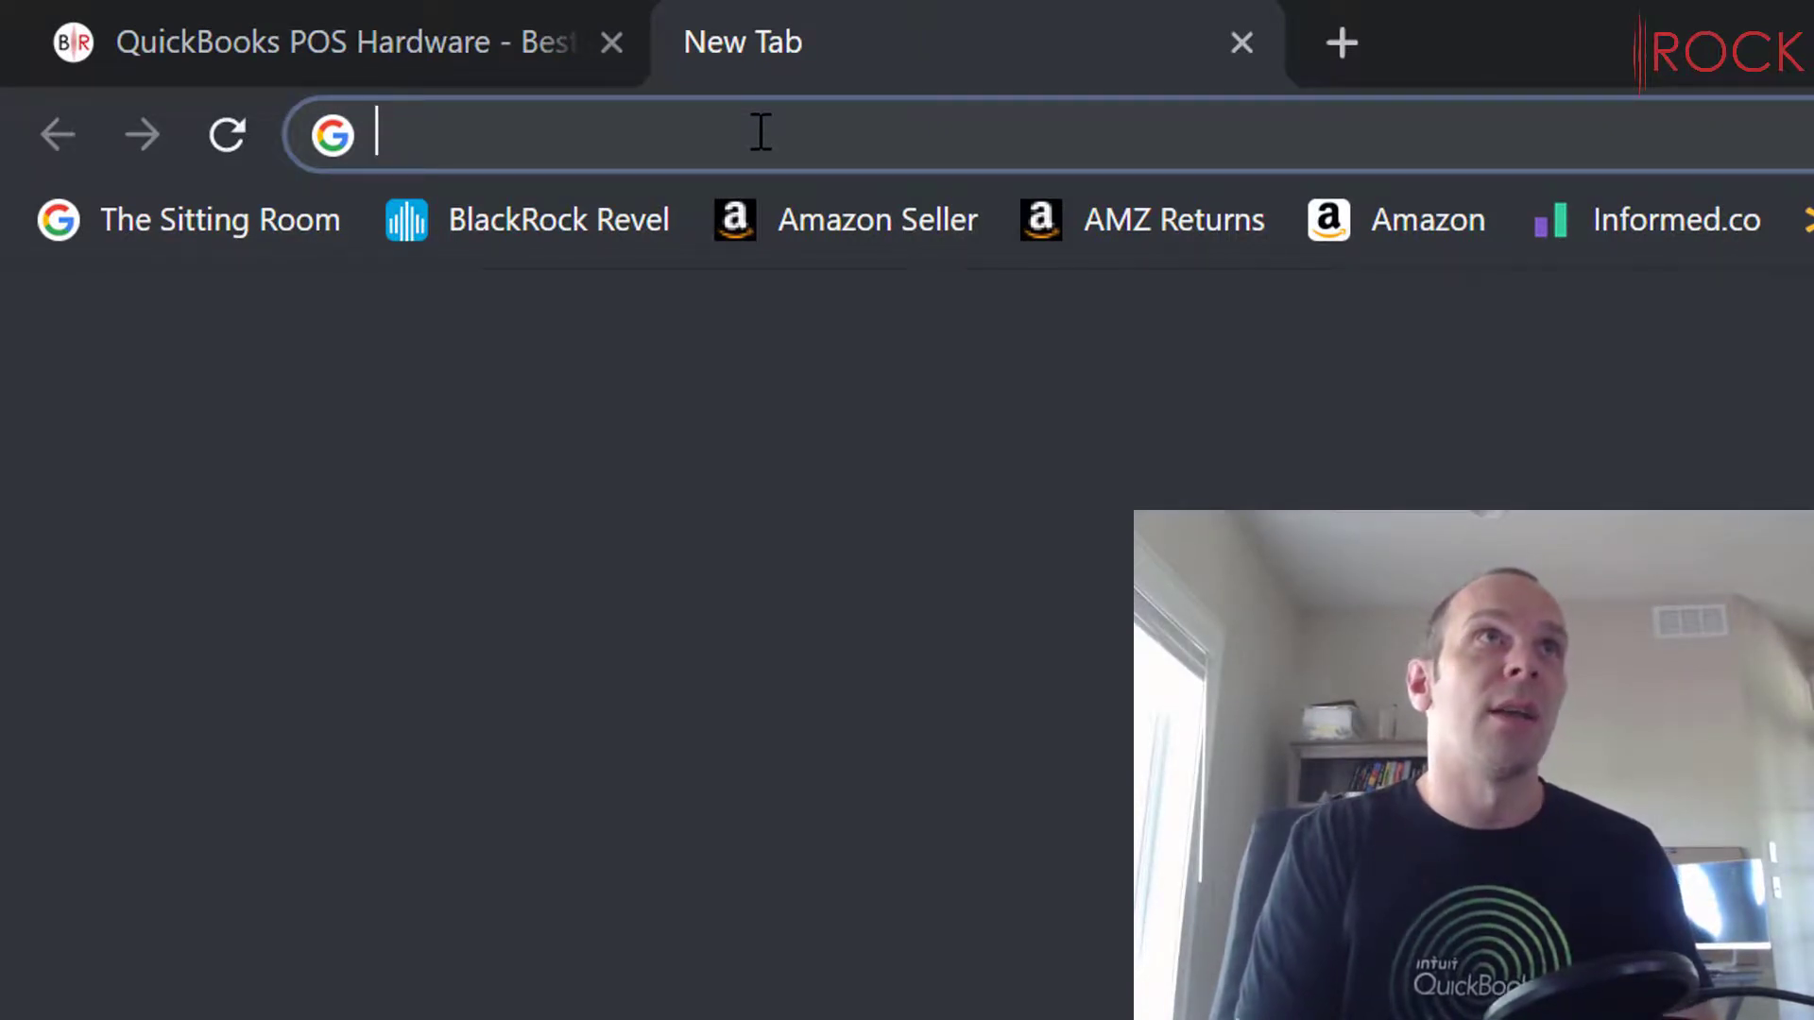
text(download light)
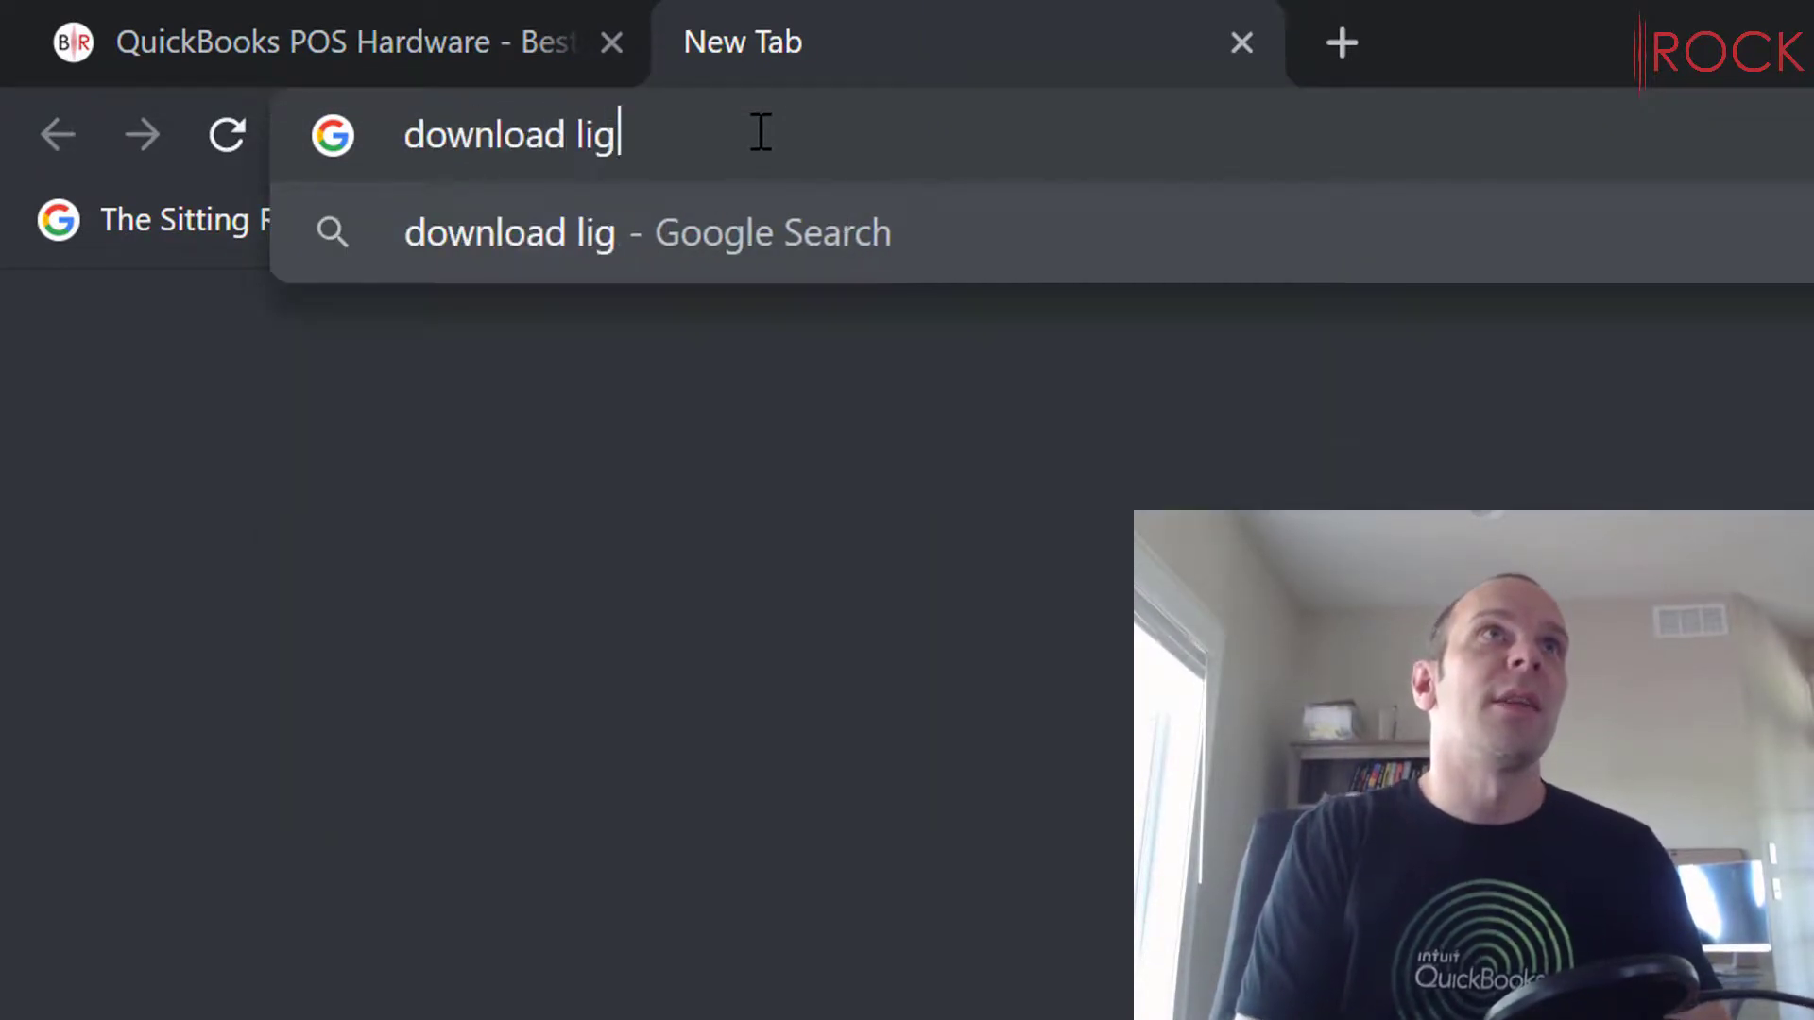
text(shot)
key(Return)
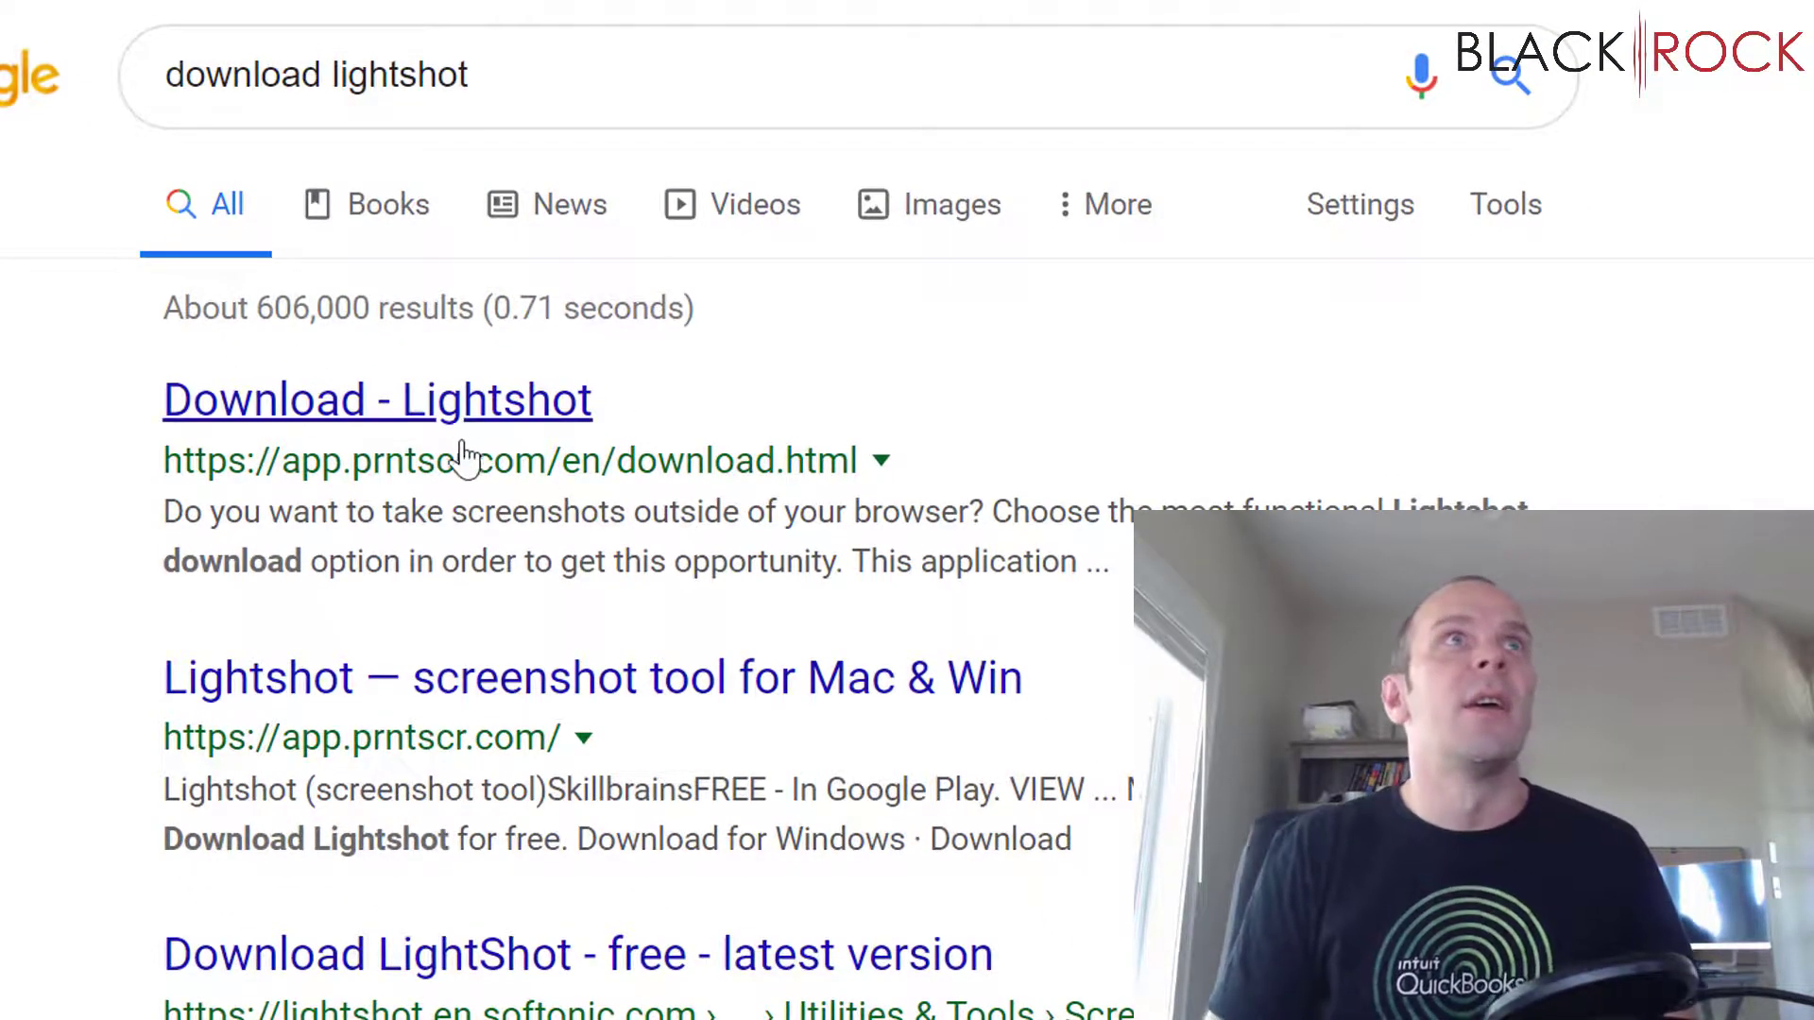
click(405, 427)
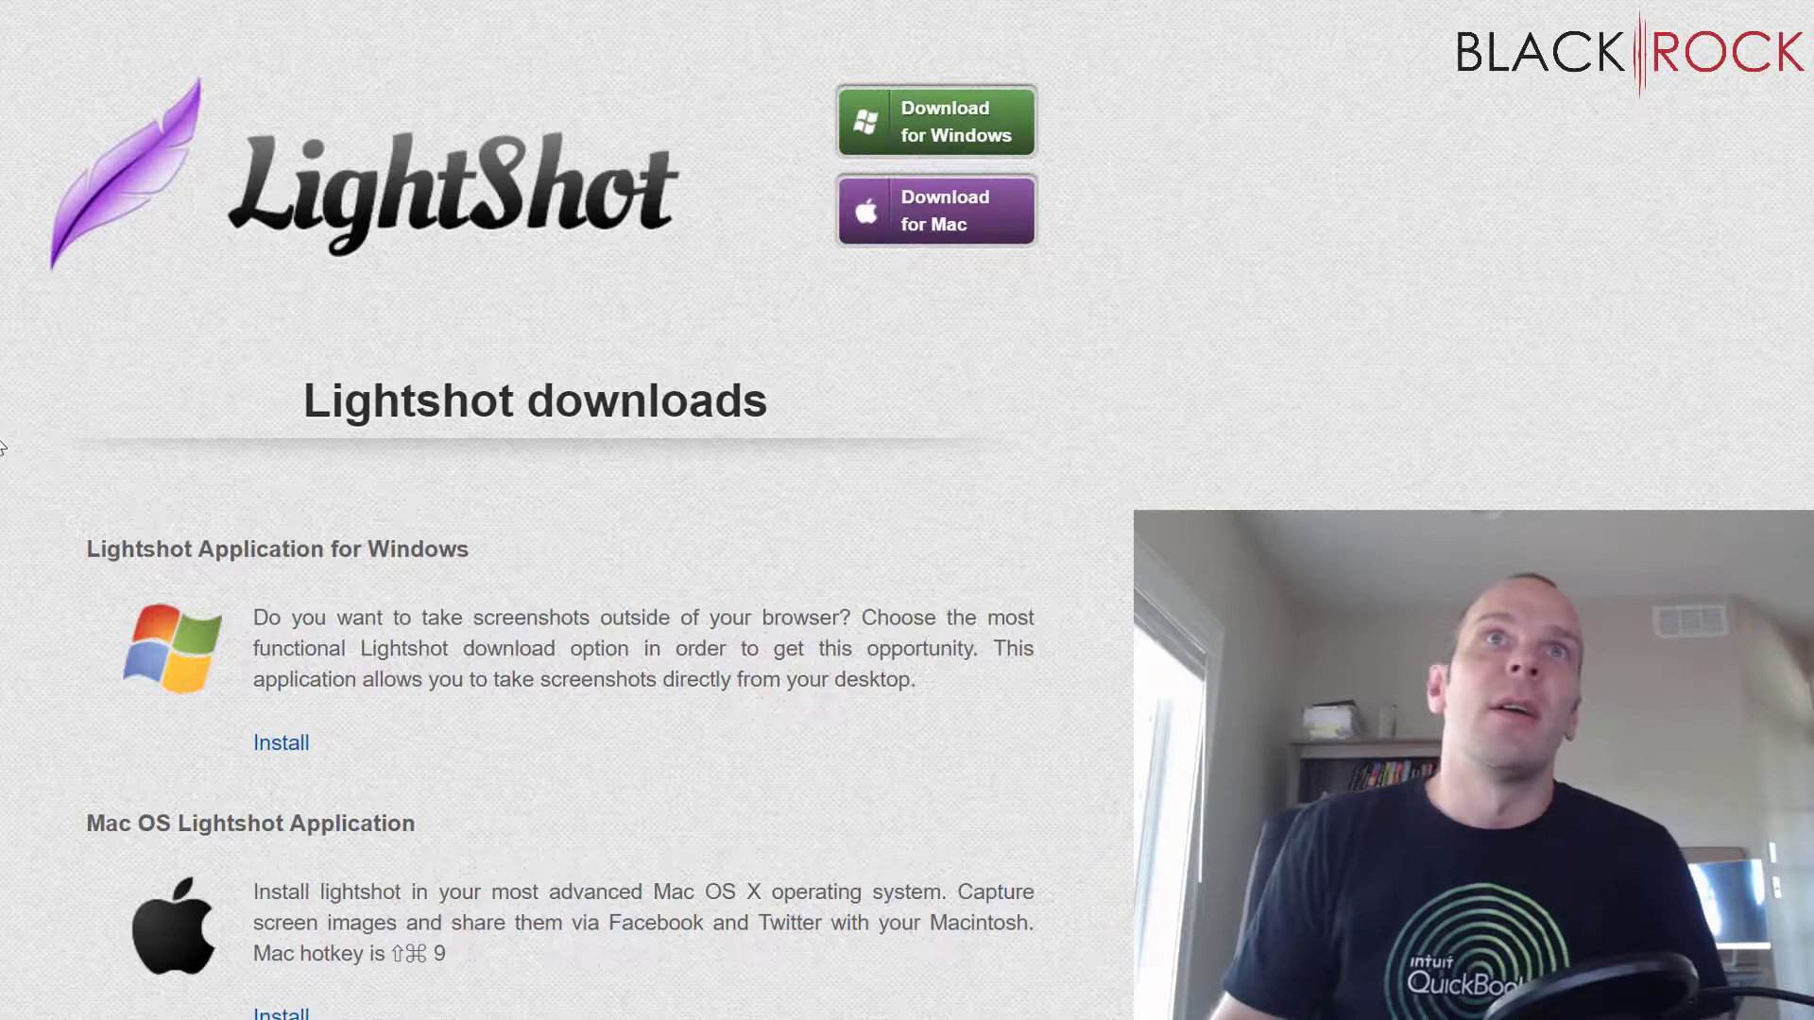
Step: Capture a region around the Windows logo and widen it to the left
key(Print)
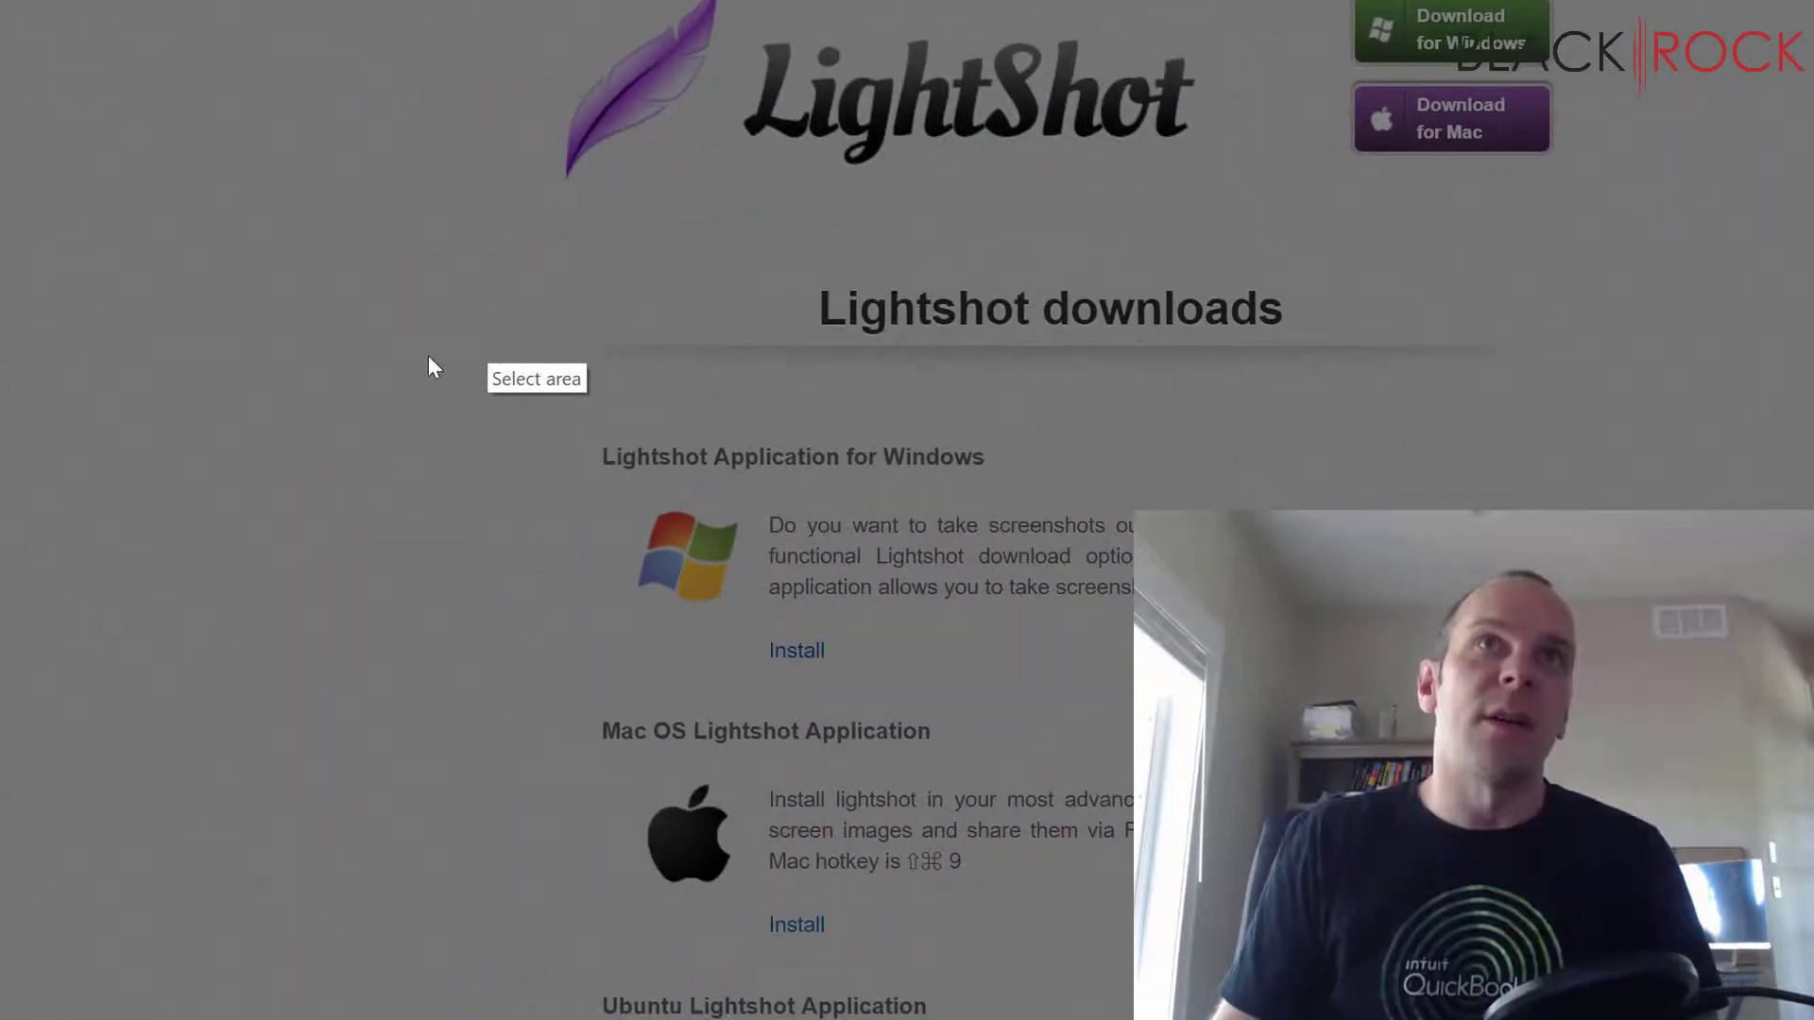
drag(608, 486, 757, 622)
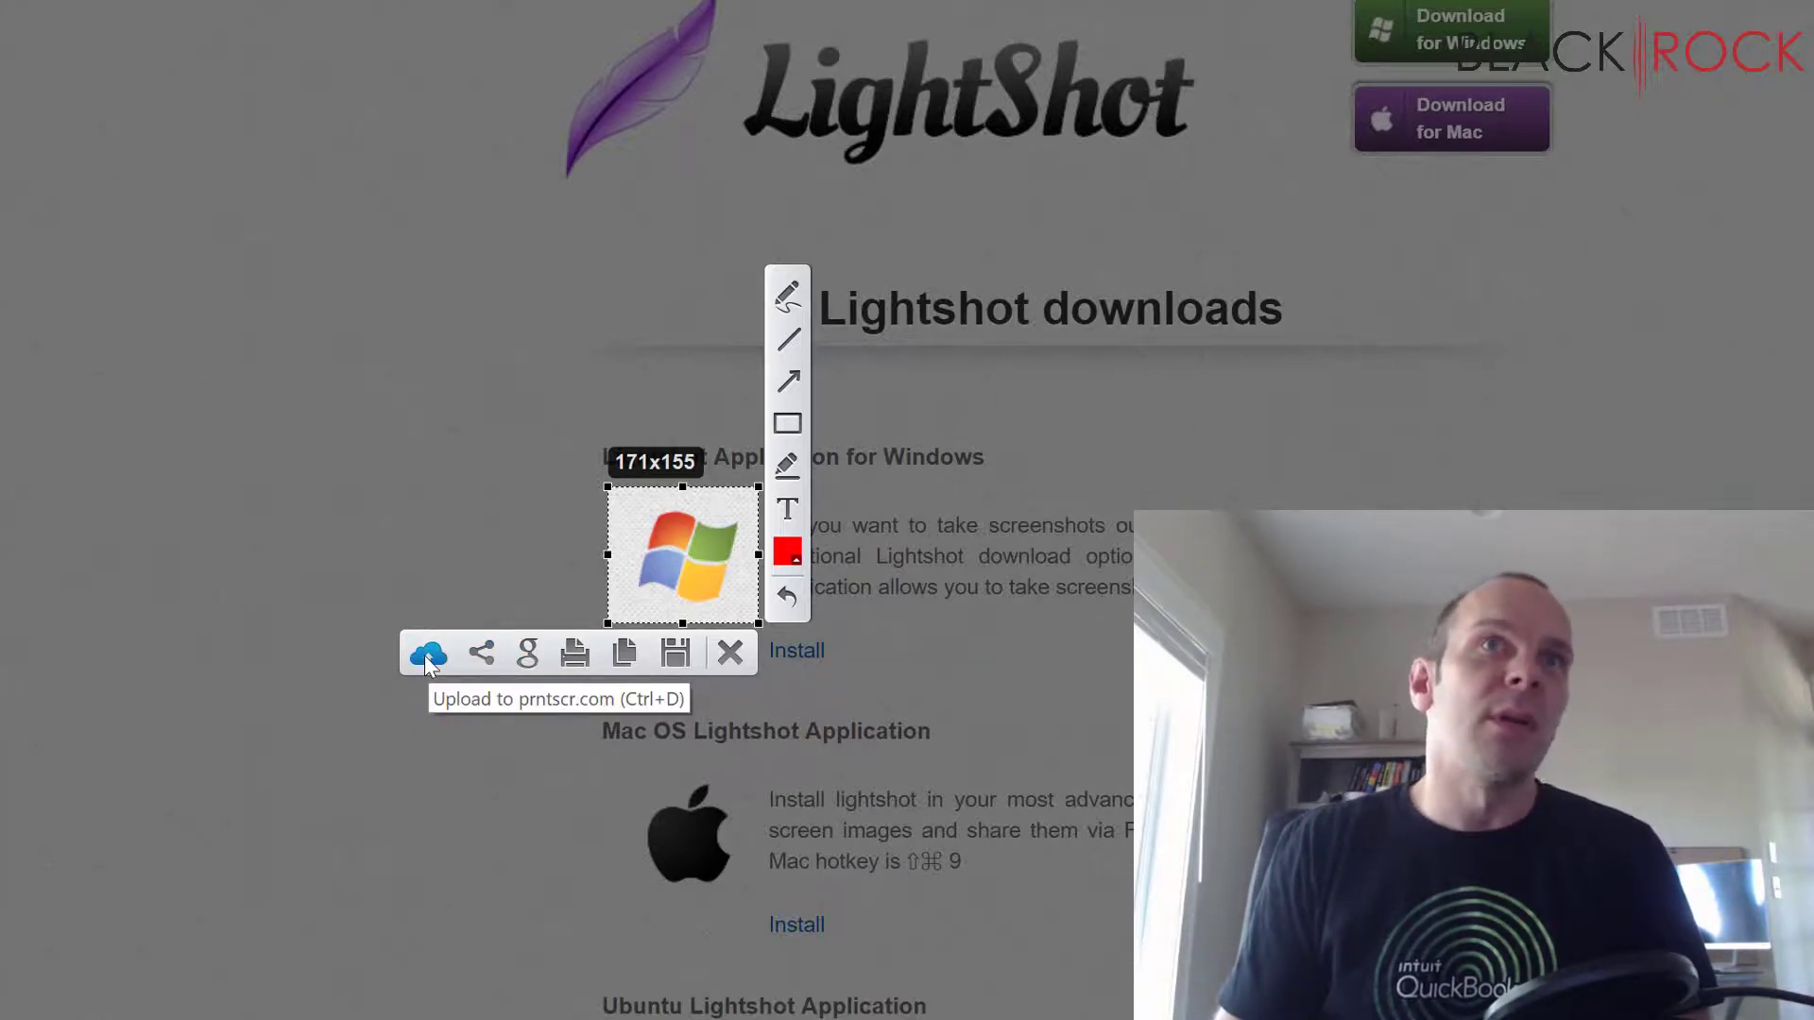
drag(594, 553, 347, 553)
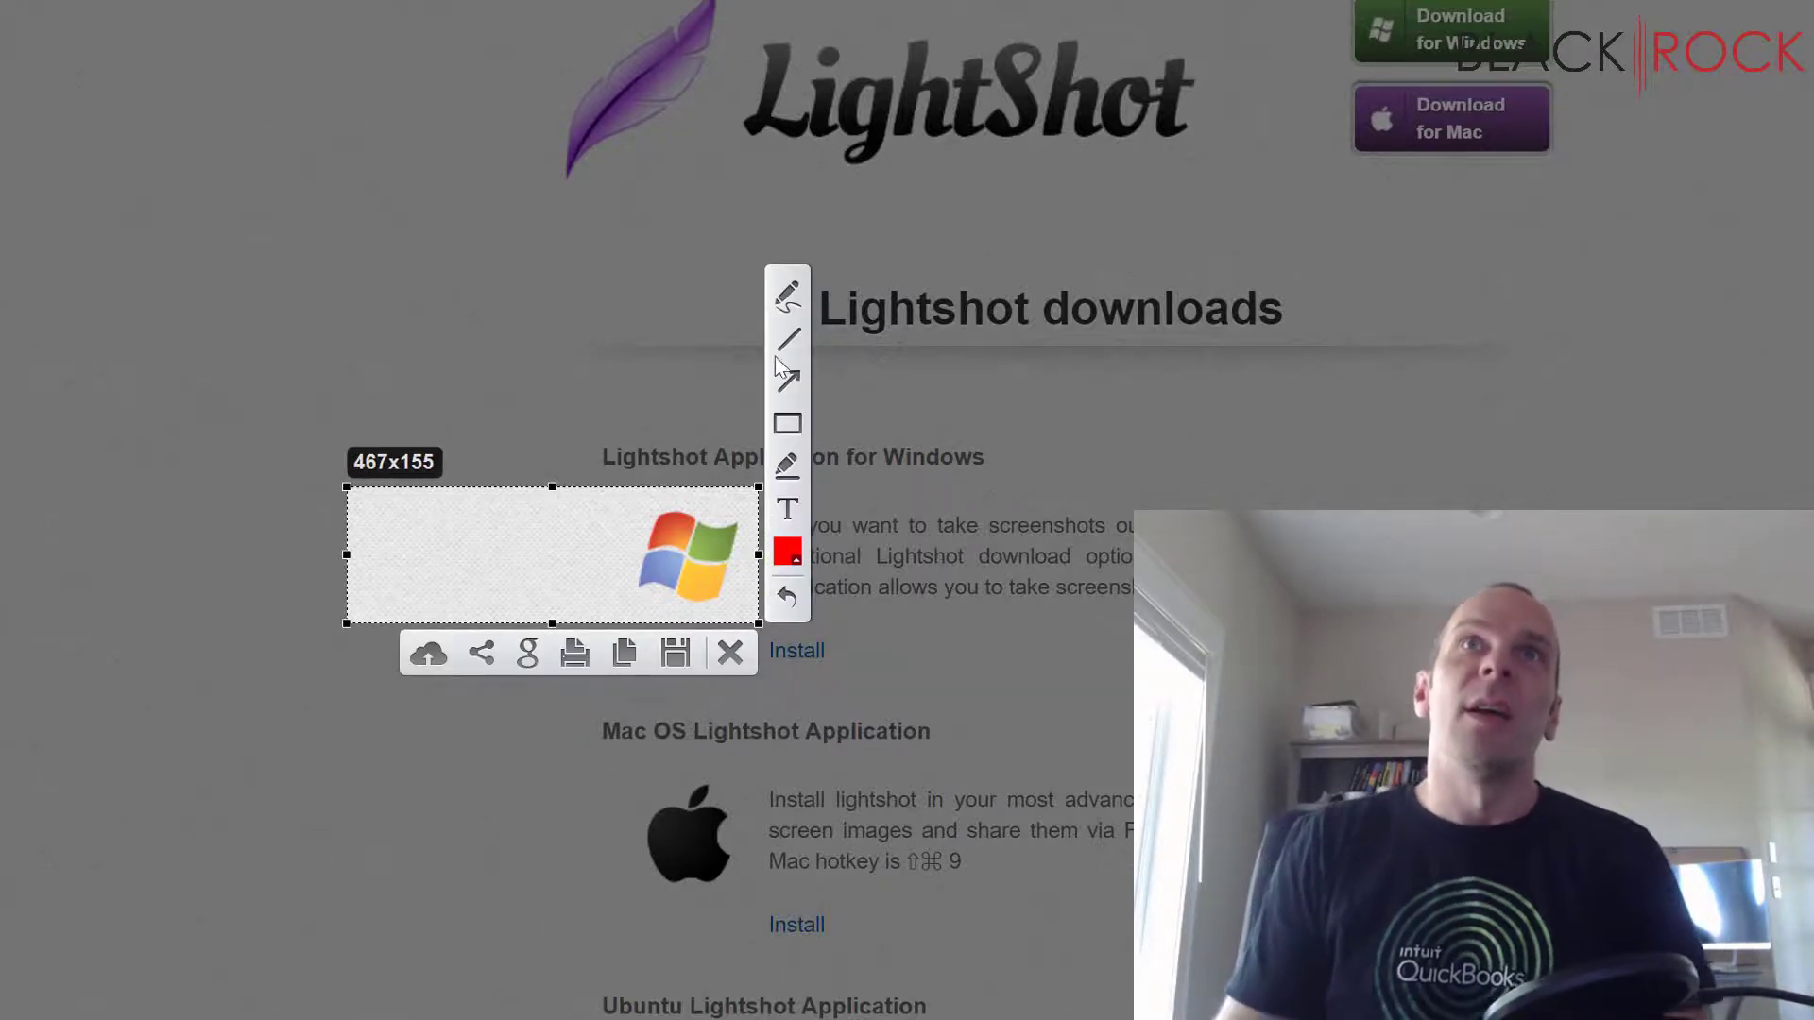
Step: Mark up the capture with a red arrow and red boxes, then discard it
mouse_move(450, 555)
mouse_down()
mouse_move(599, 544)
mouse_move(742, 599)
mouse_up()
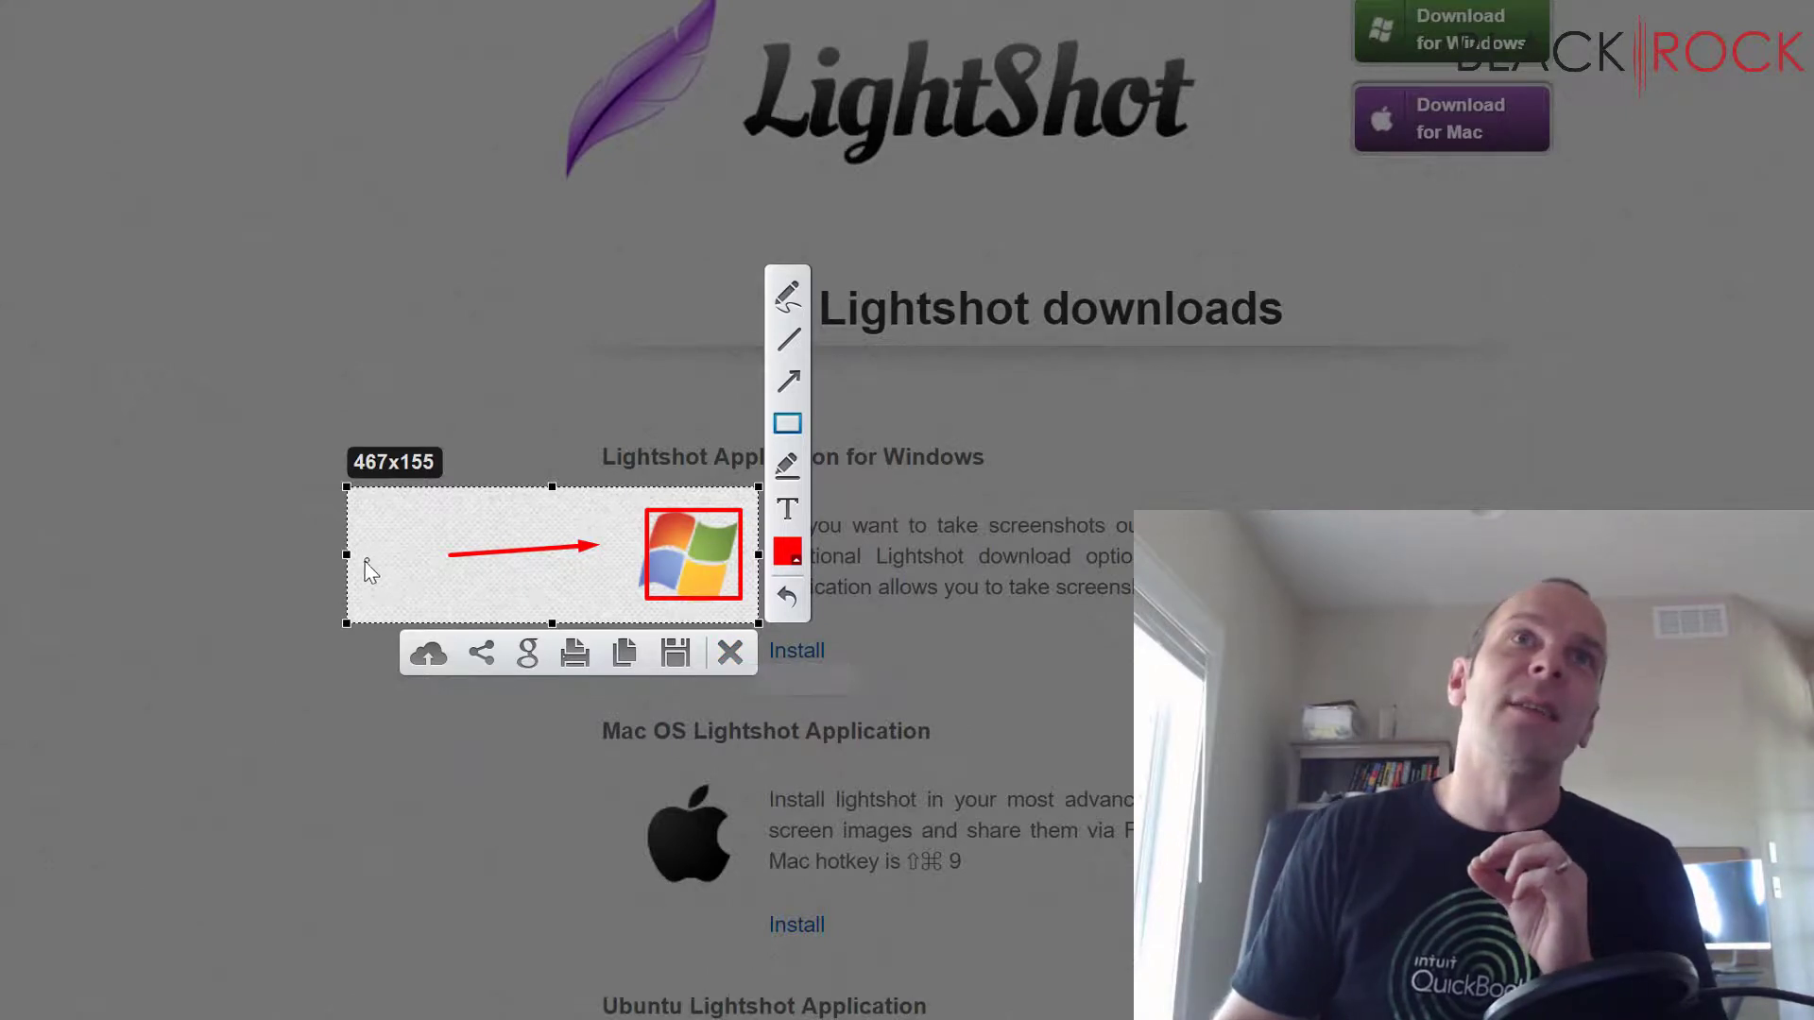
drag(348, 565, 411, 580)
drag(522, 576, 585, 612)
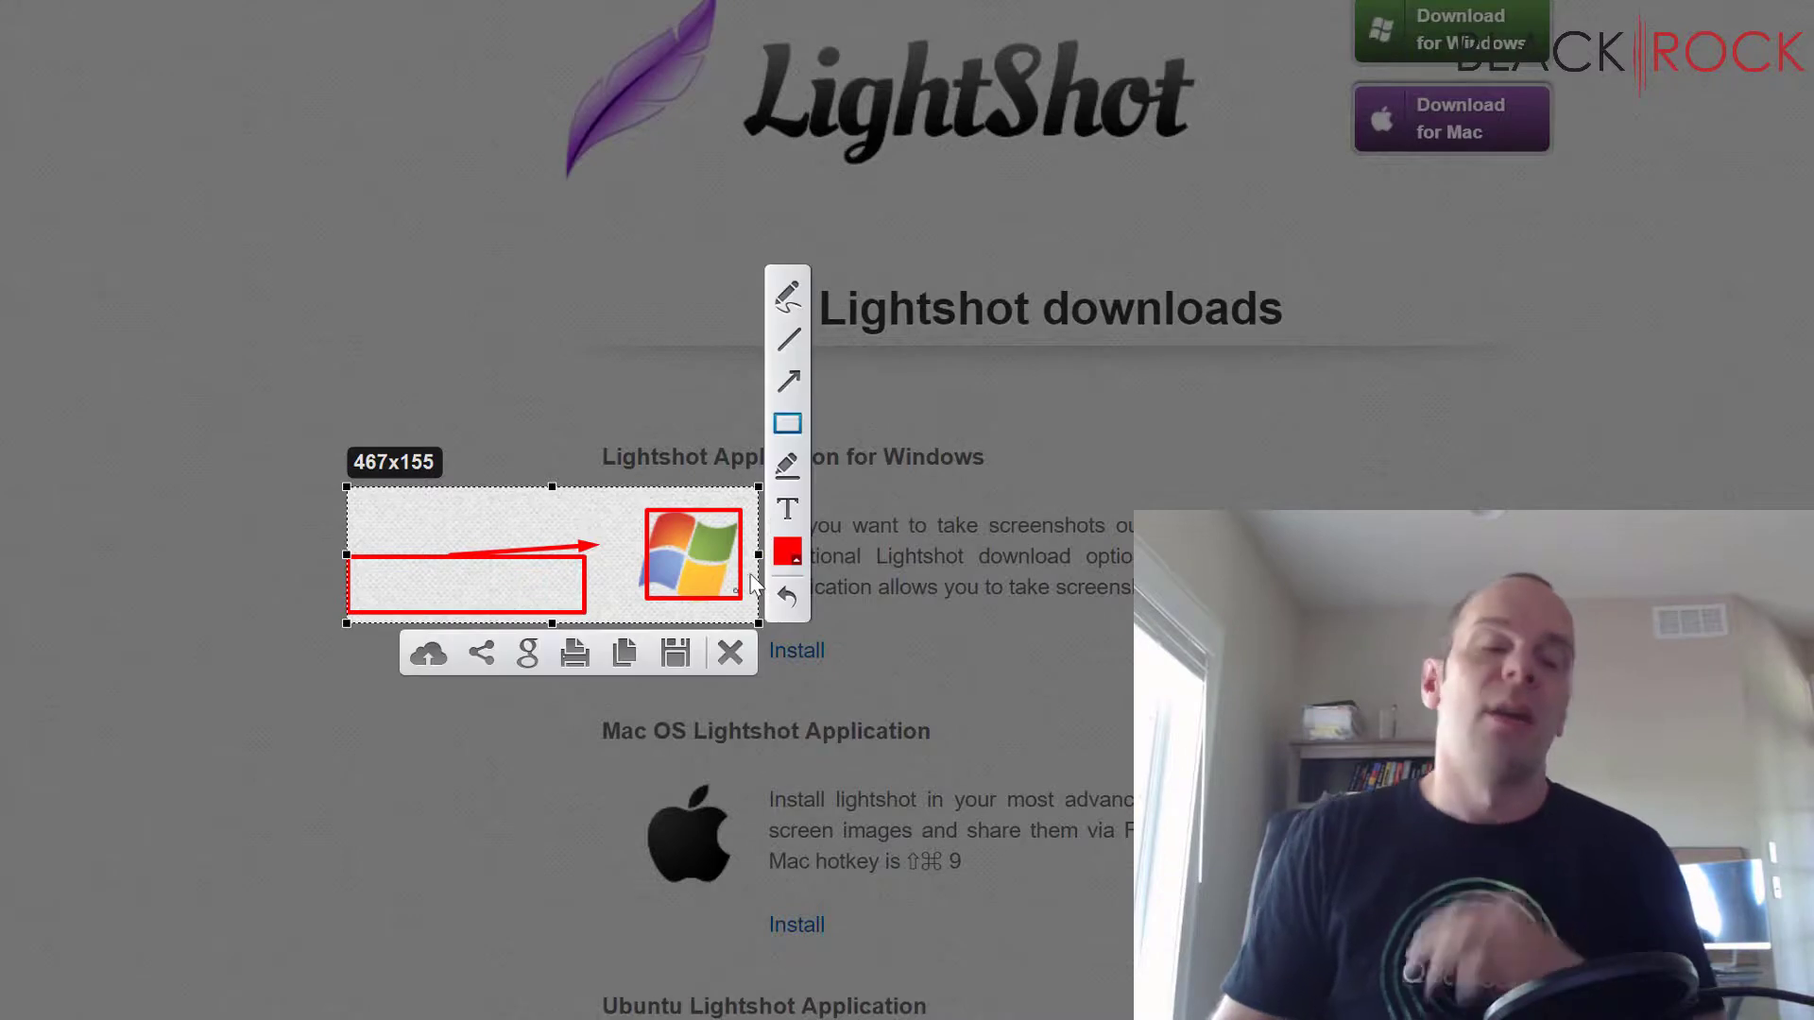
click(746, 653)
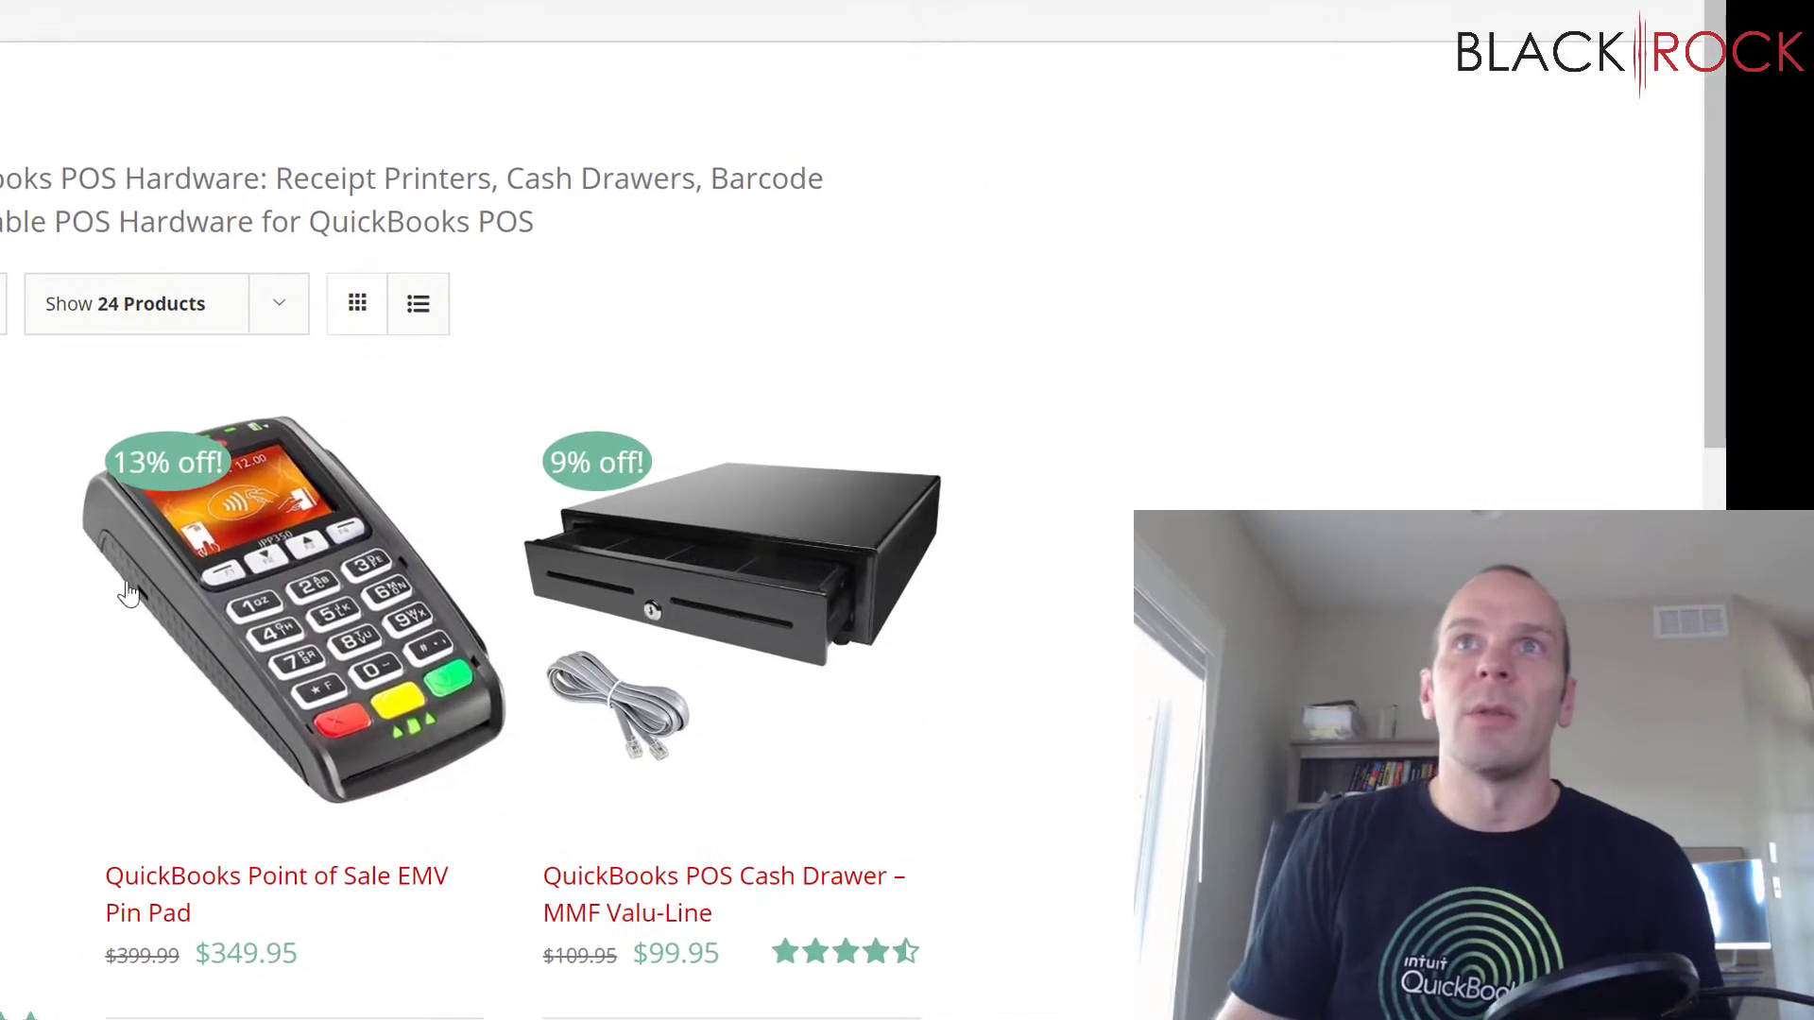
Step: Capture the 531x298 cash drawer photo with its 9% off badge and send it to print
key(Print)
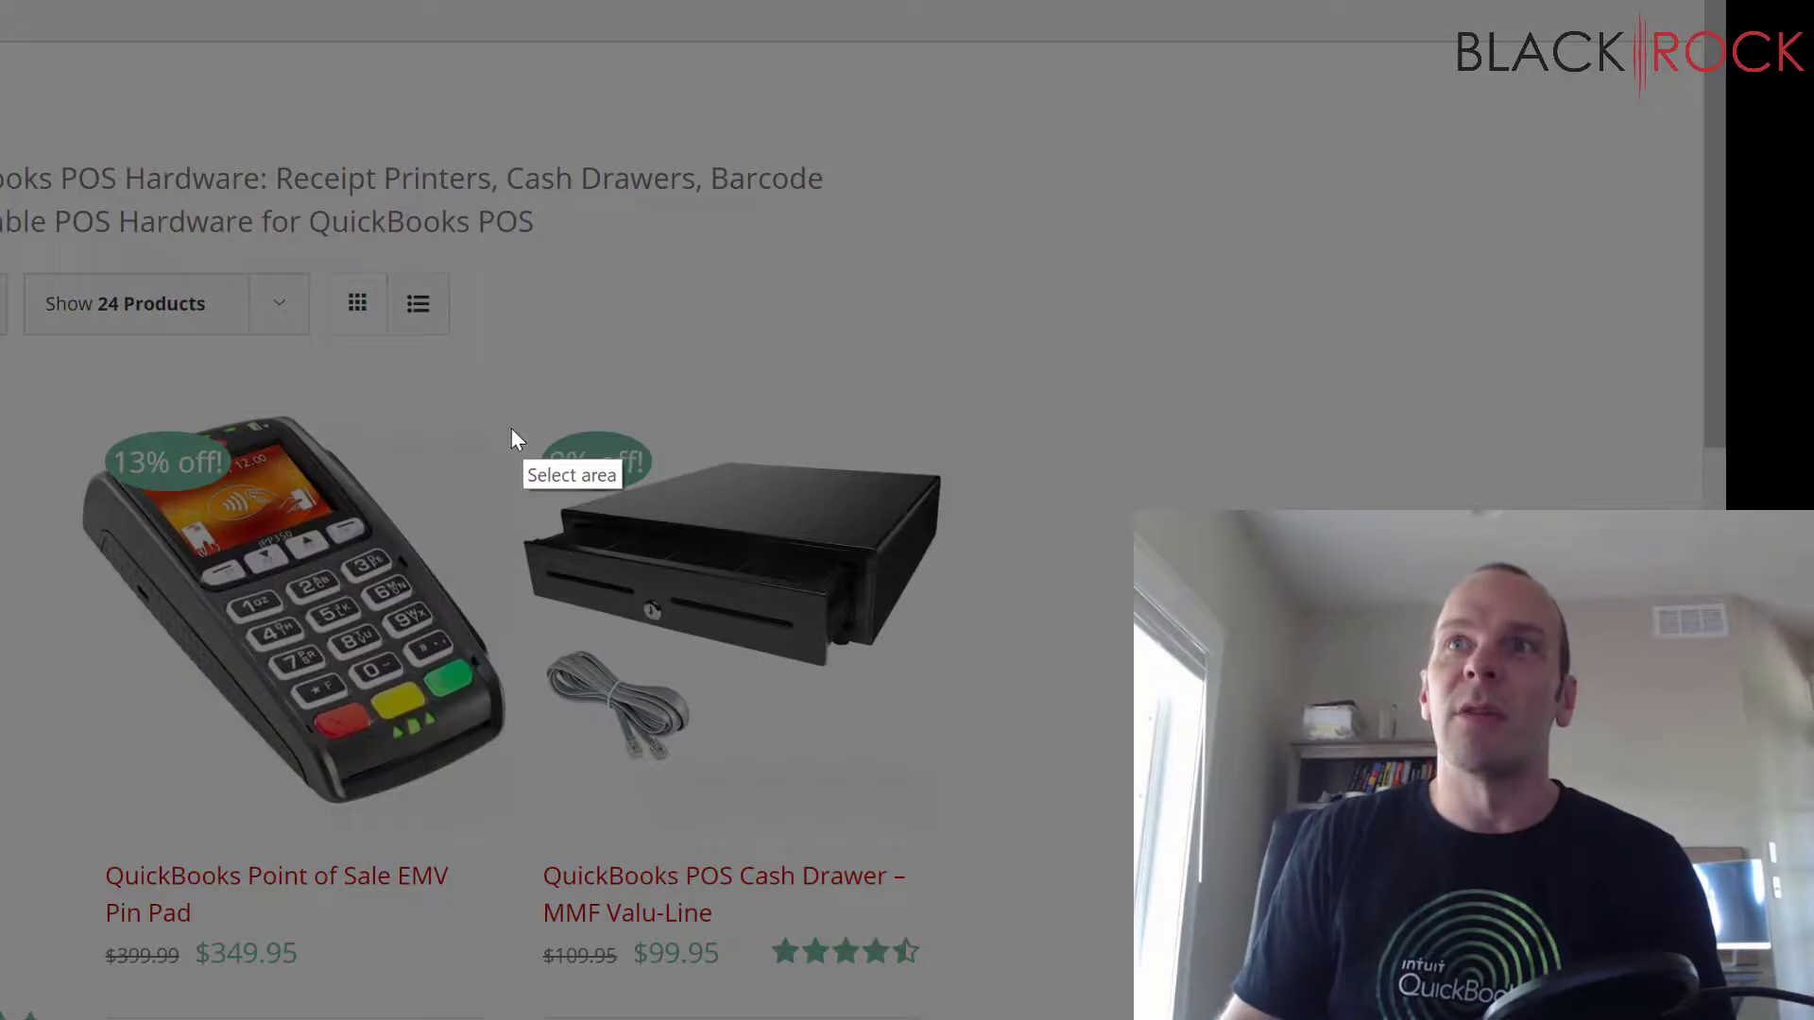
mouse_move(499, 417)
mouse_down()
mouse_move(664, 549)
mouse_move(965, 678)
mouse_up()
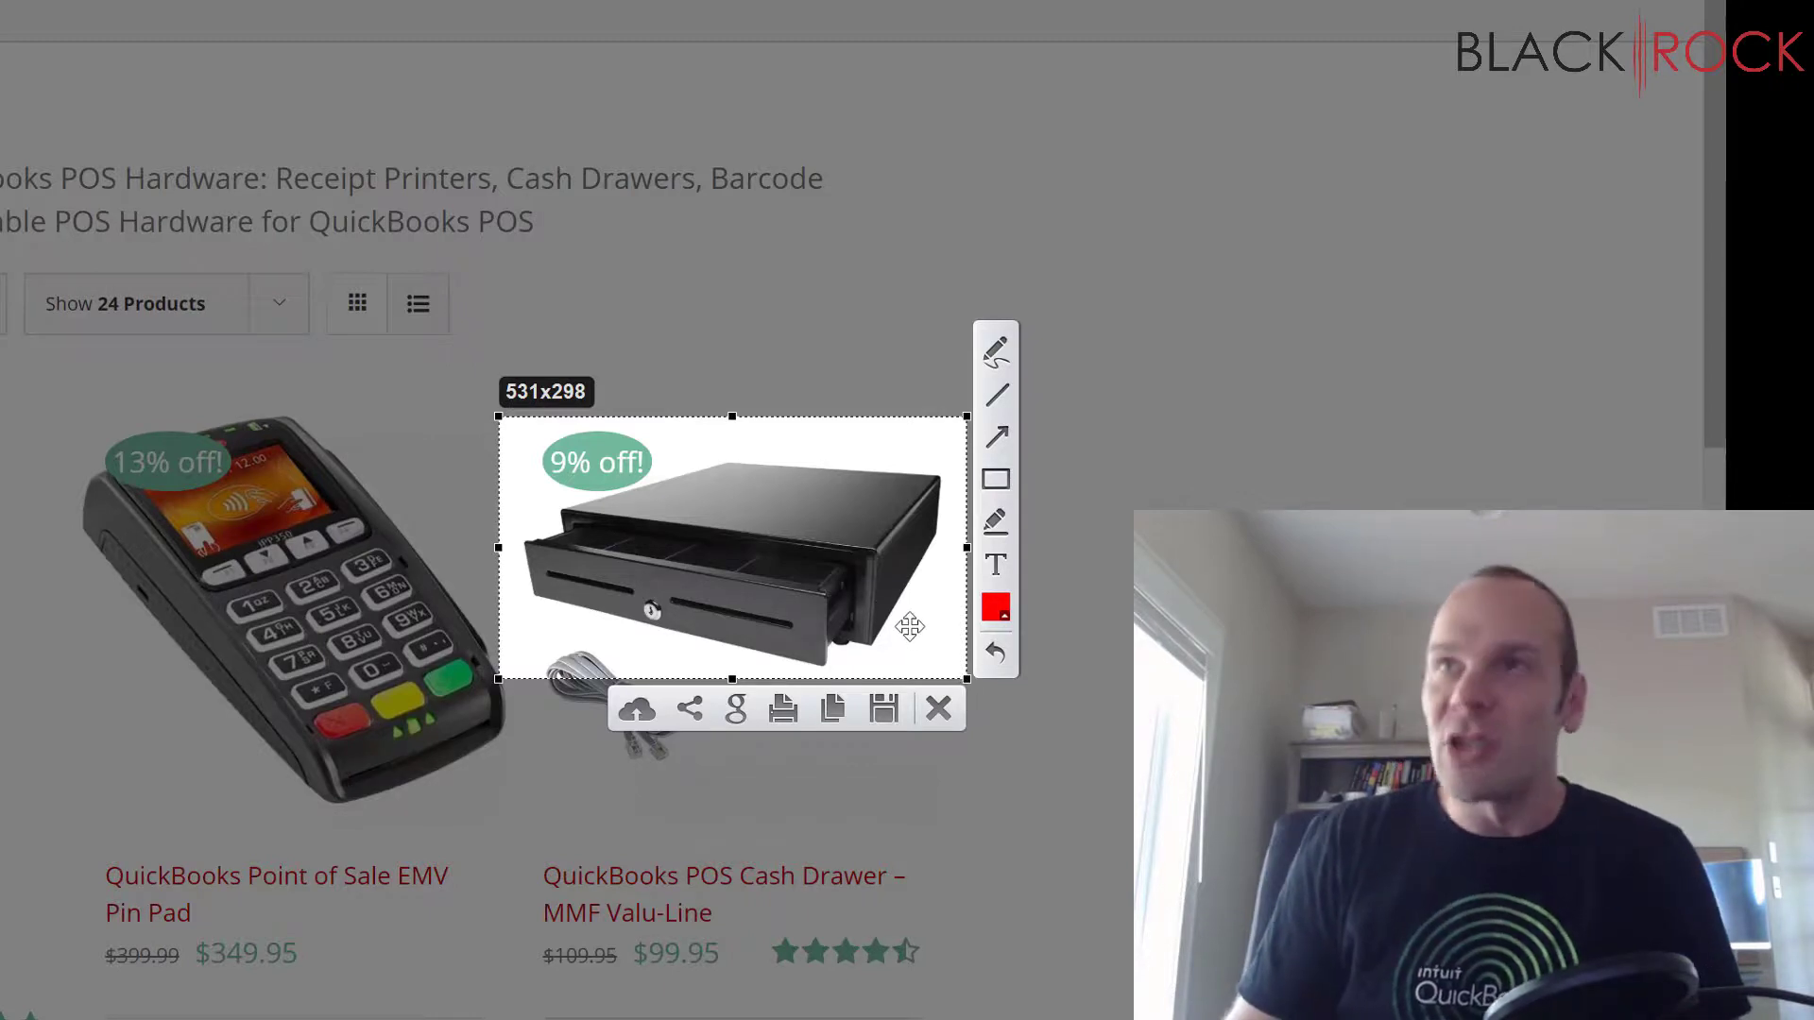
click(784, 711)
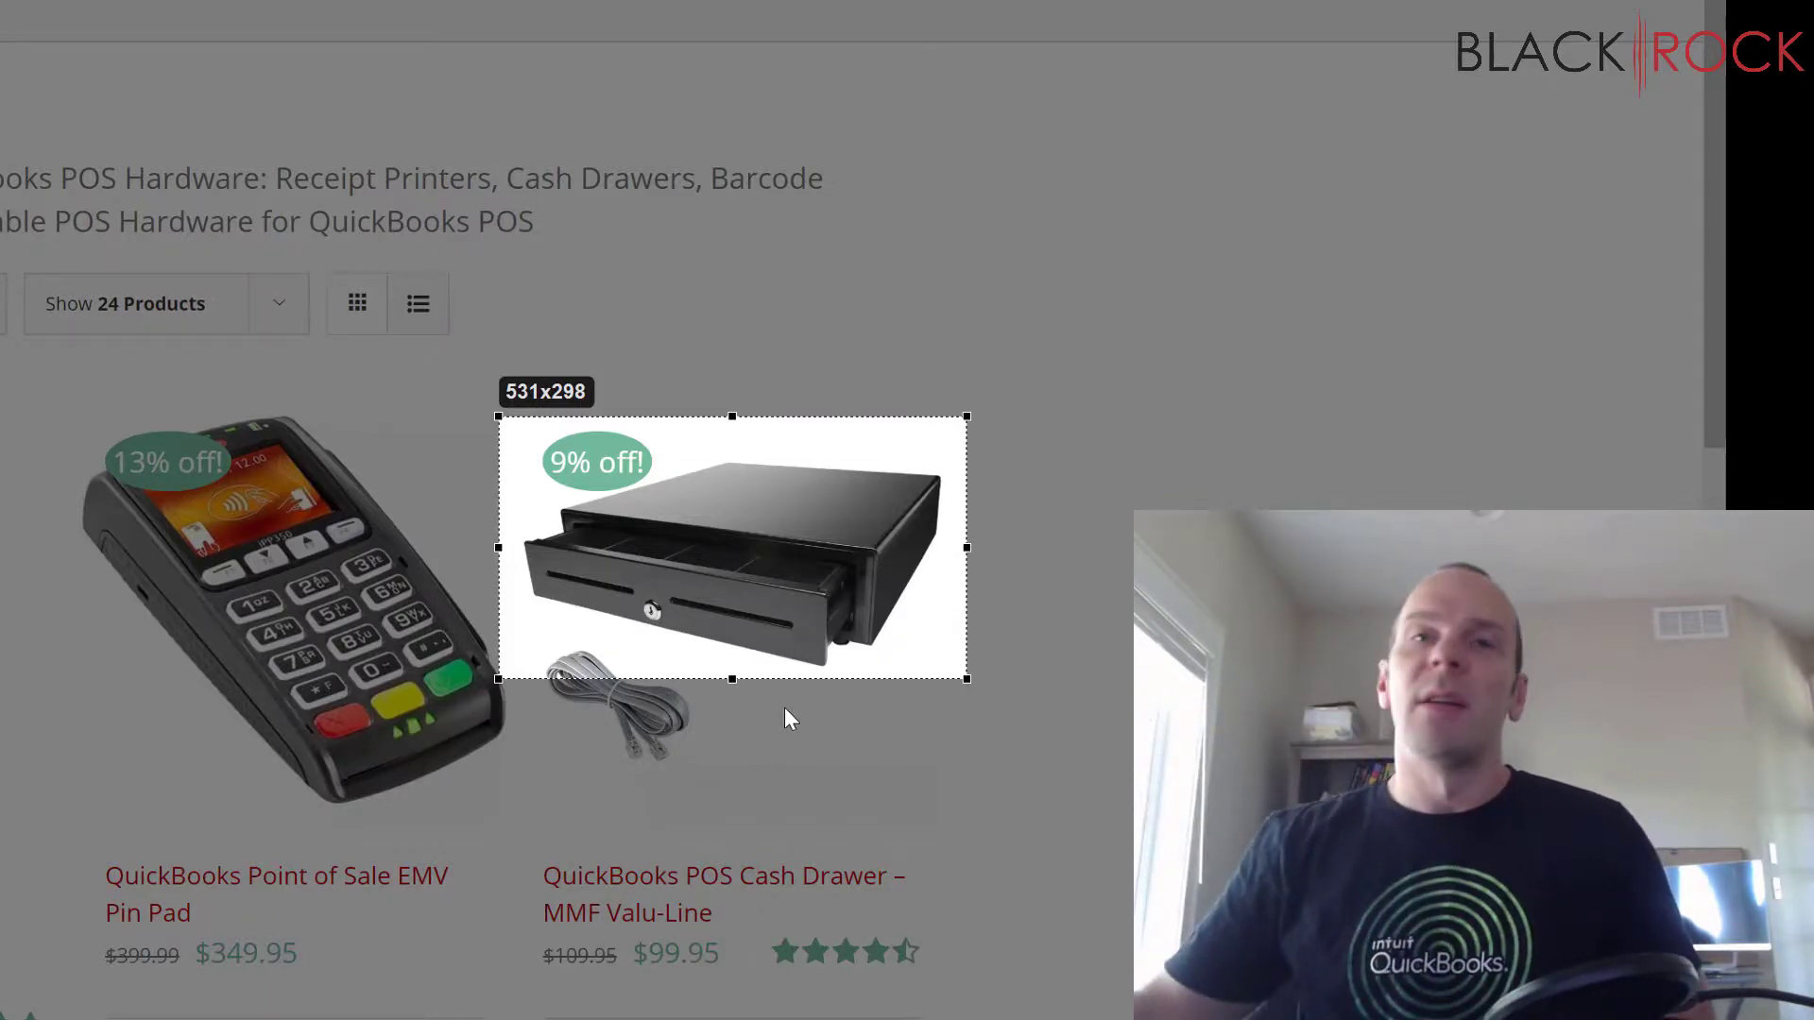
key(ctrl+p)
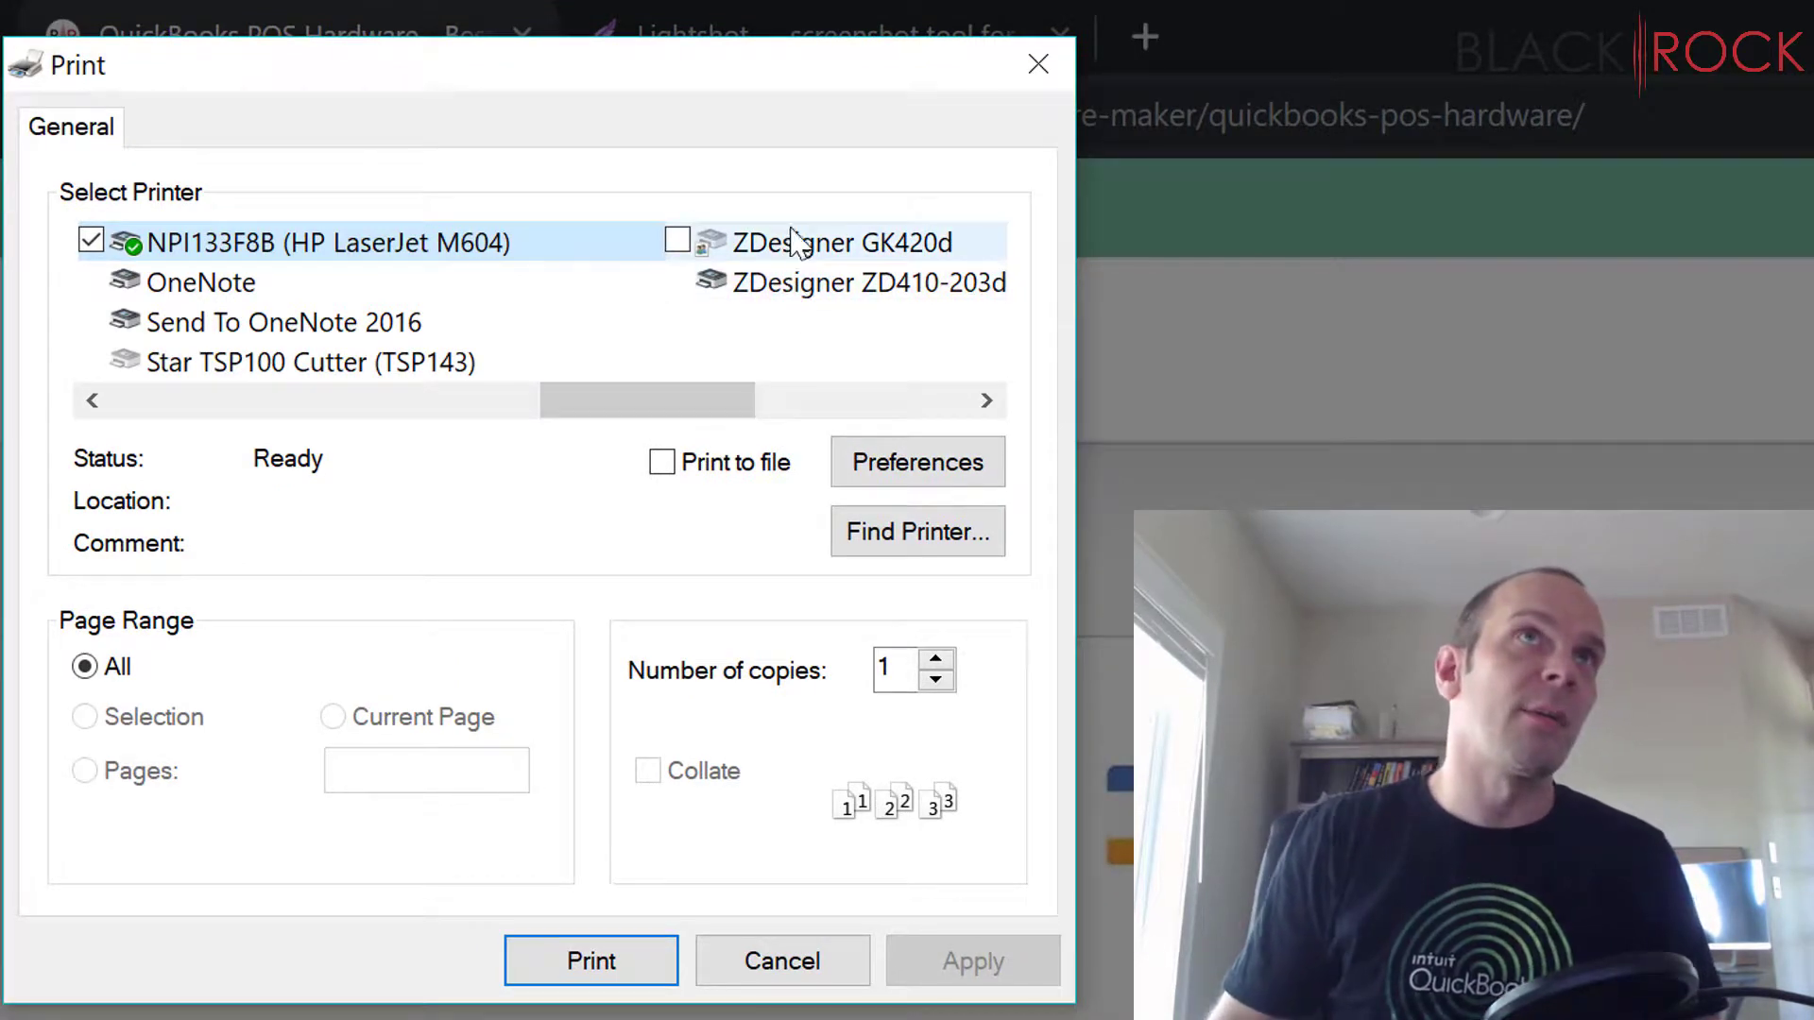
Step: Print the cash drawer capture on the ZDesigner ZD410-203d, accepting its label size preferences
click(822, 282)
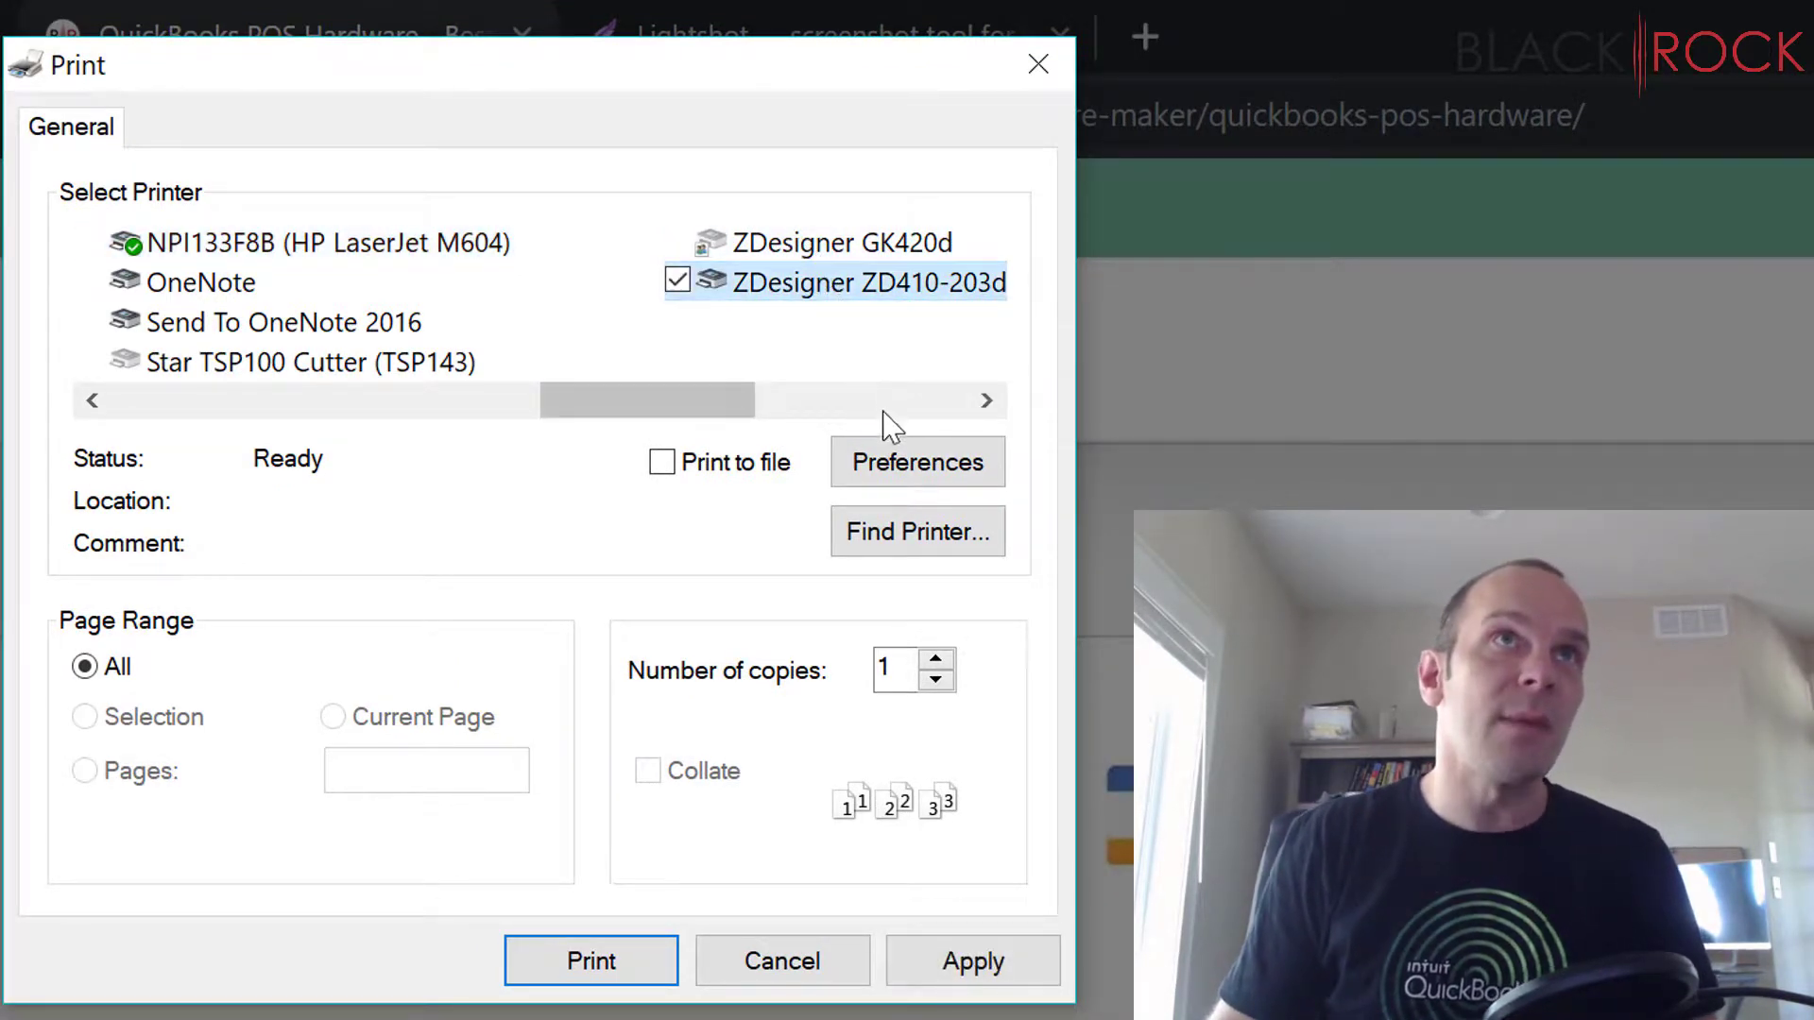
click(921, 473)
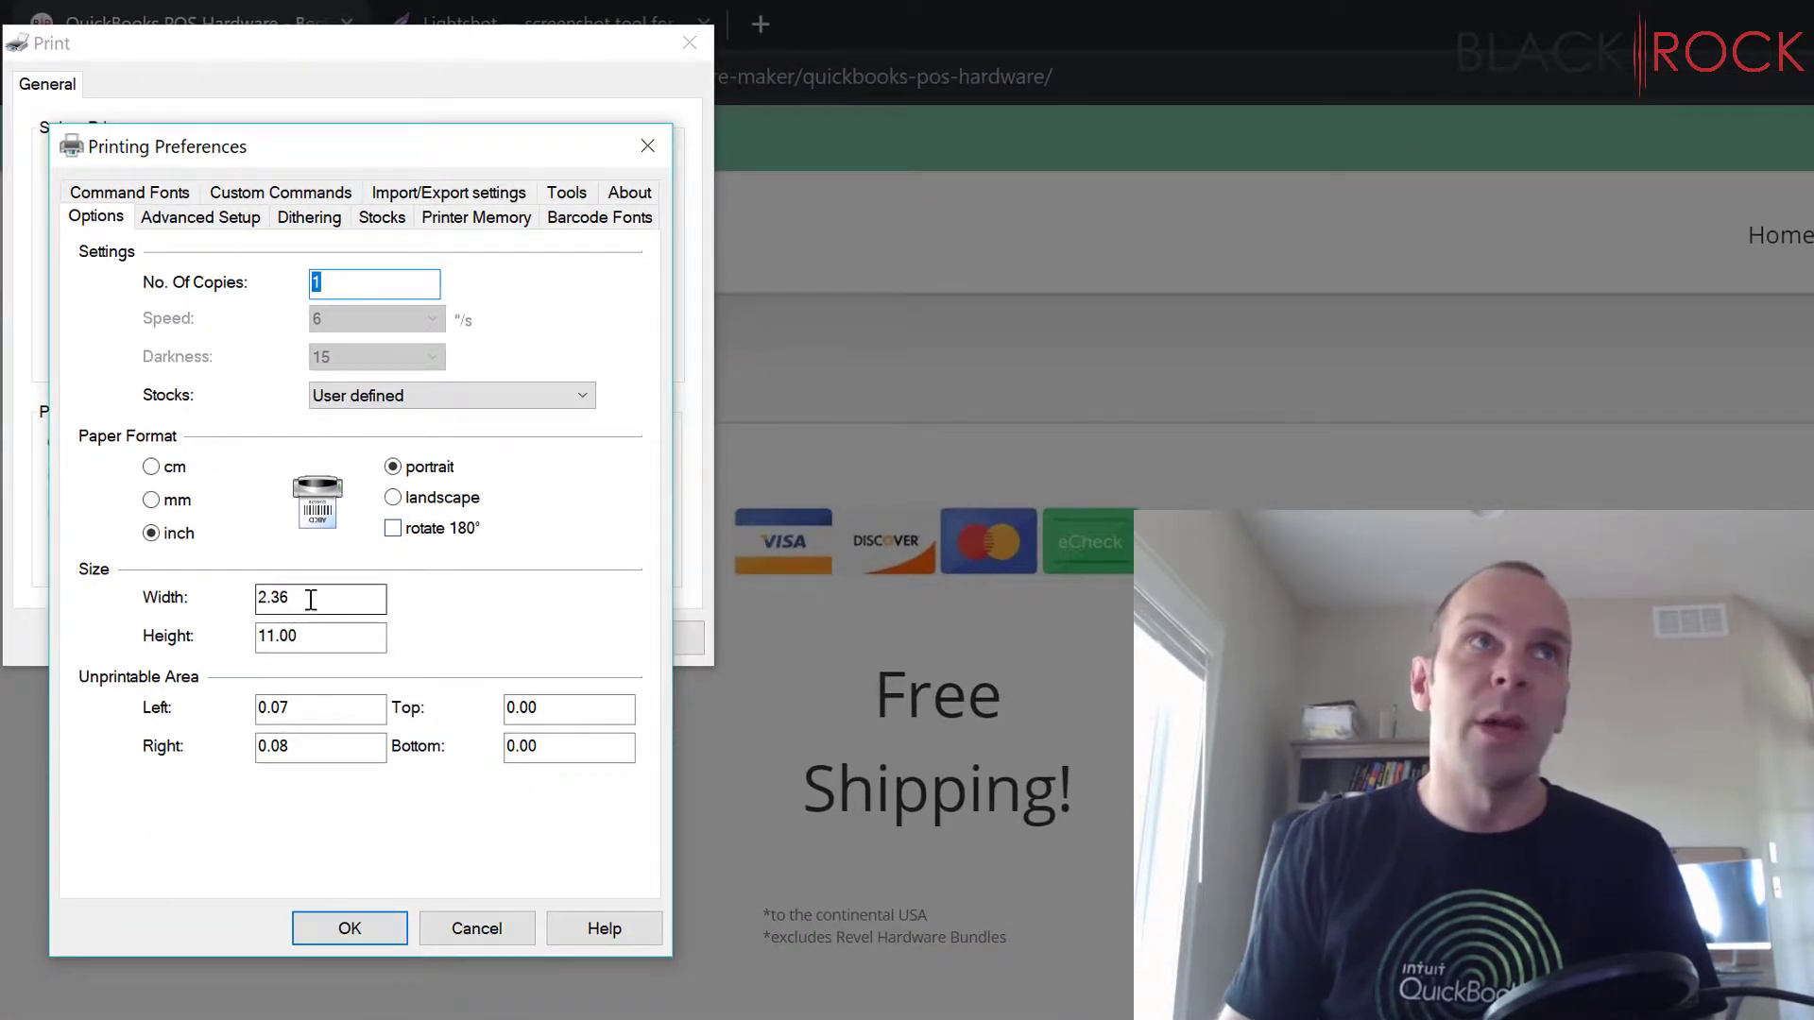
drag(313, 633, 263, 631)
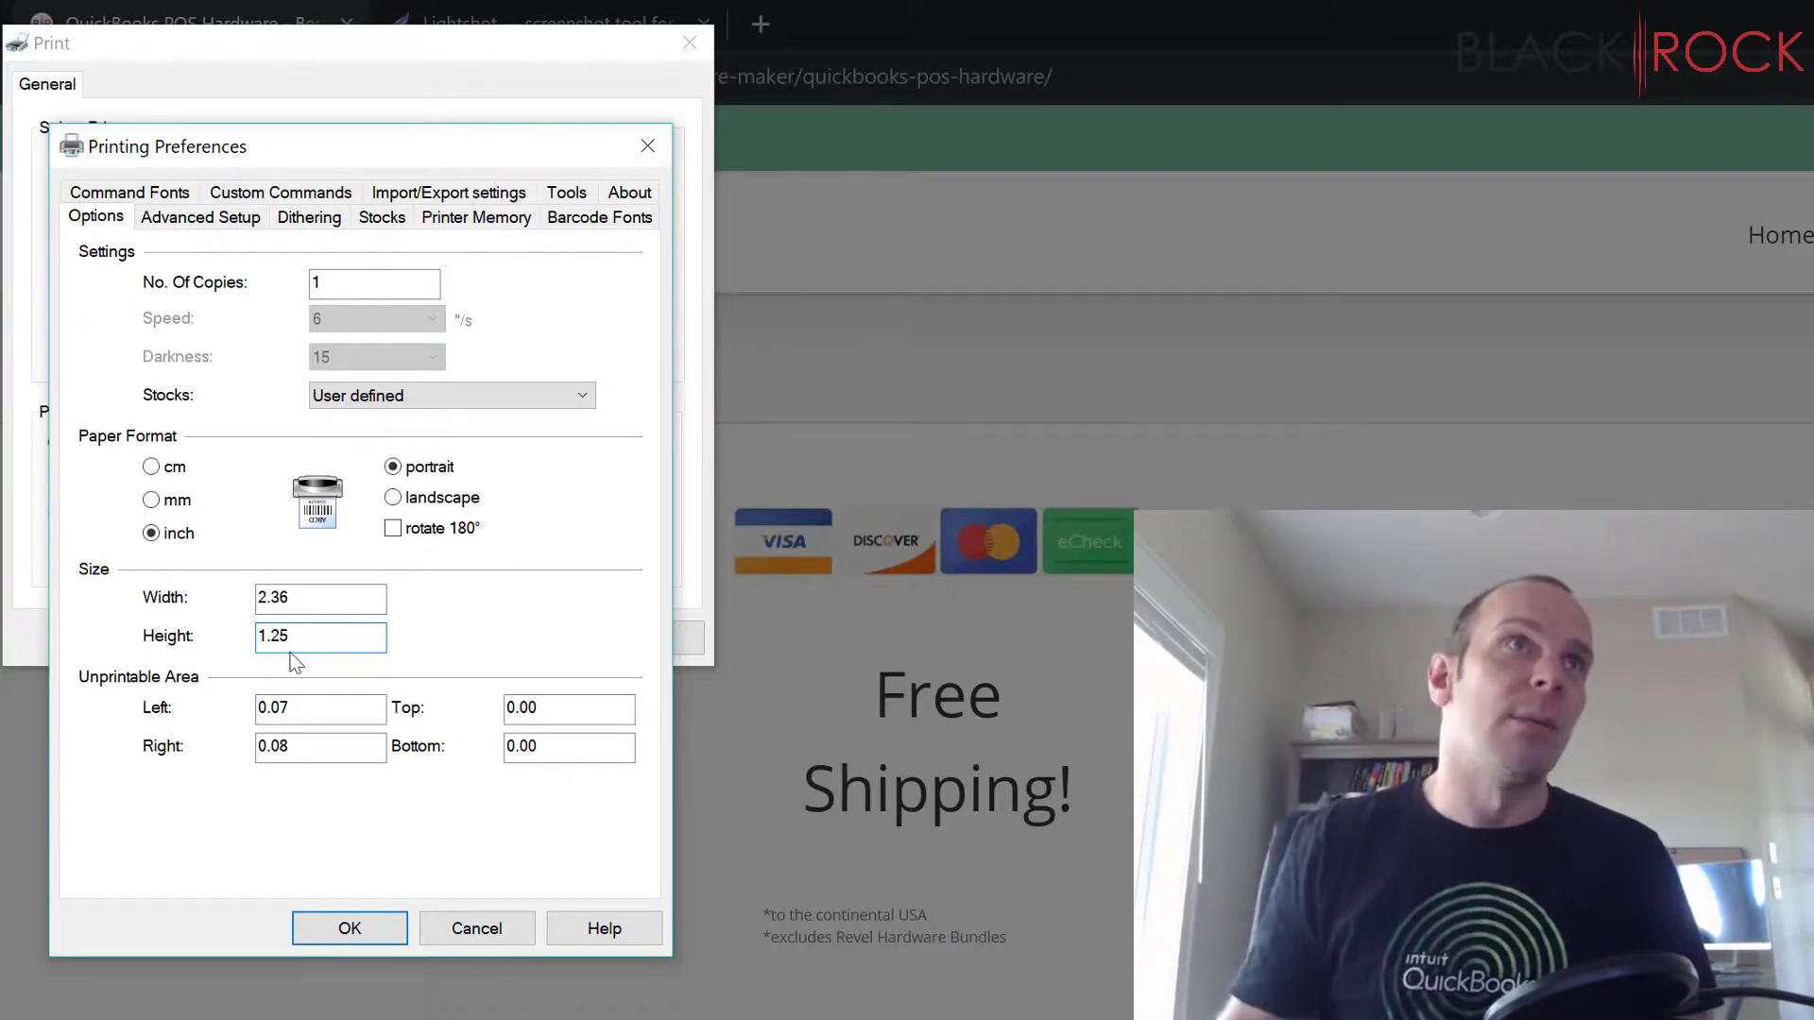
click(383, 932)
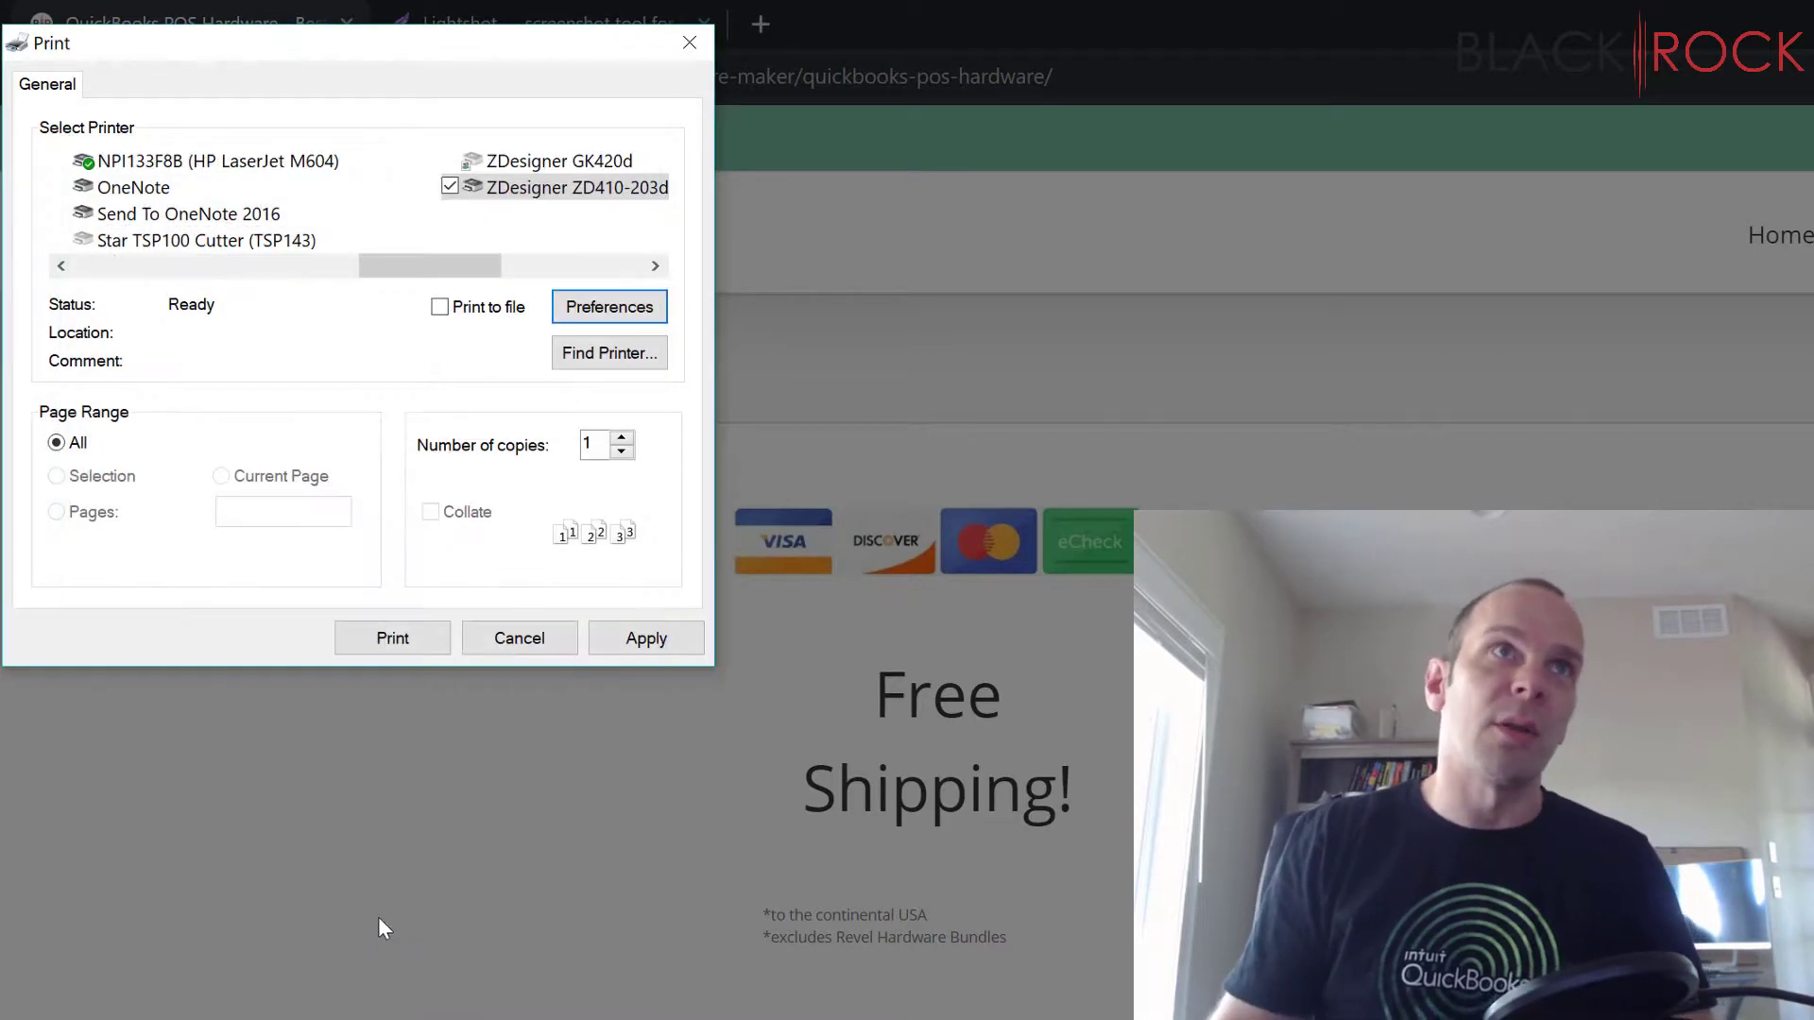
click(390, 639)
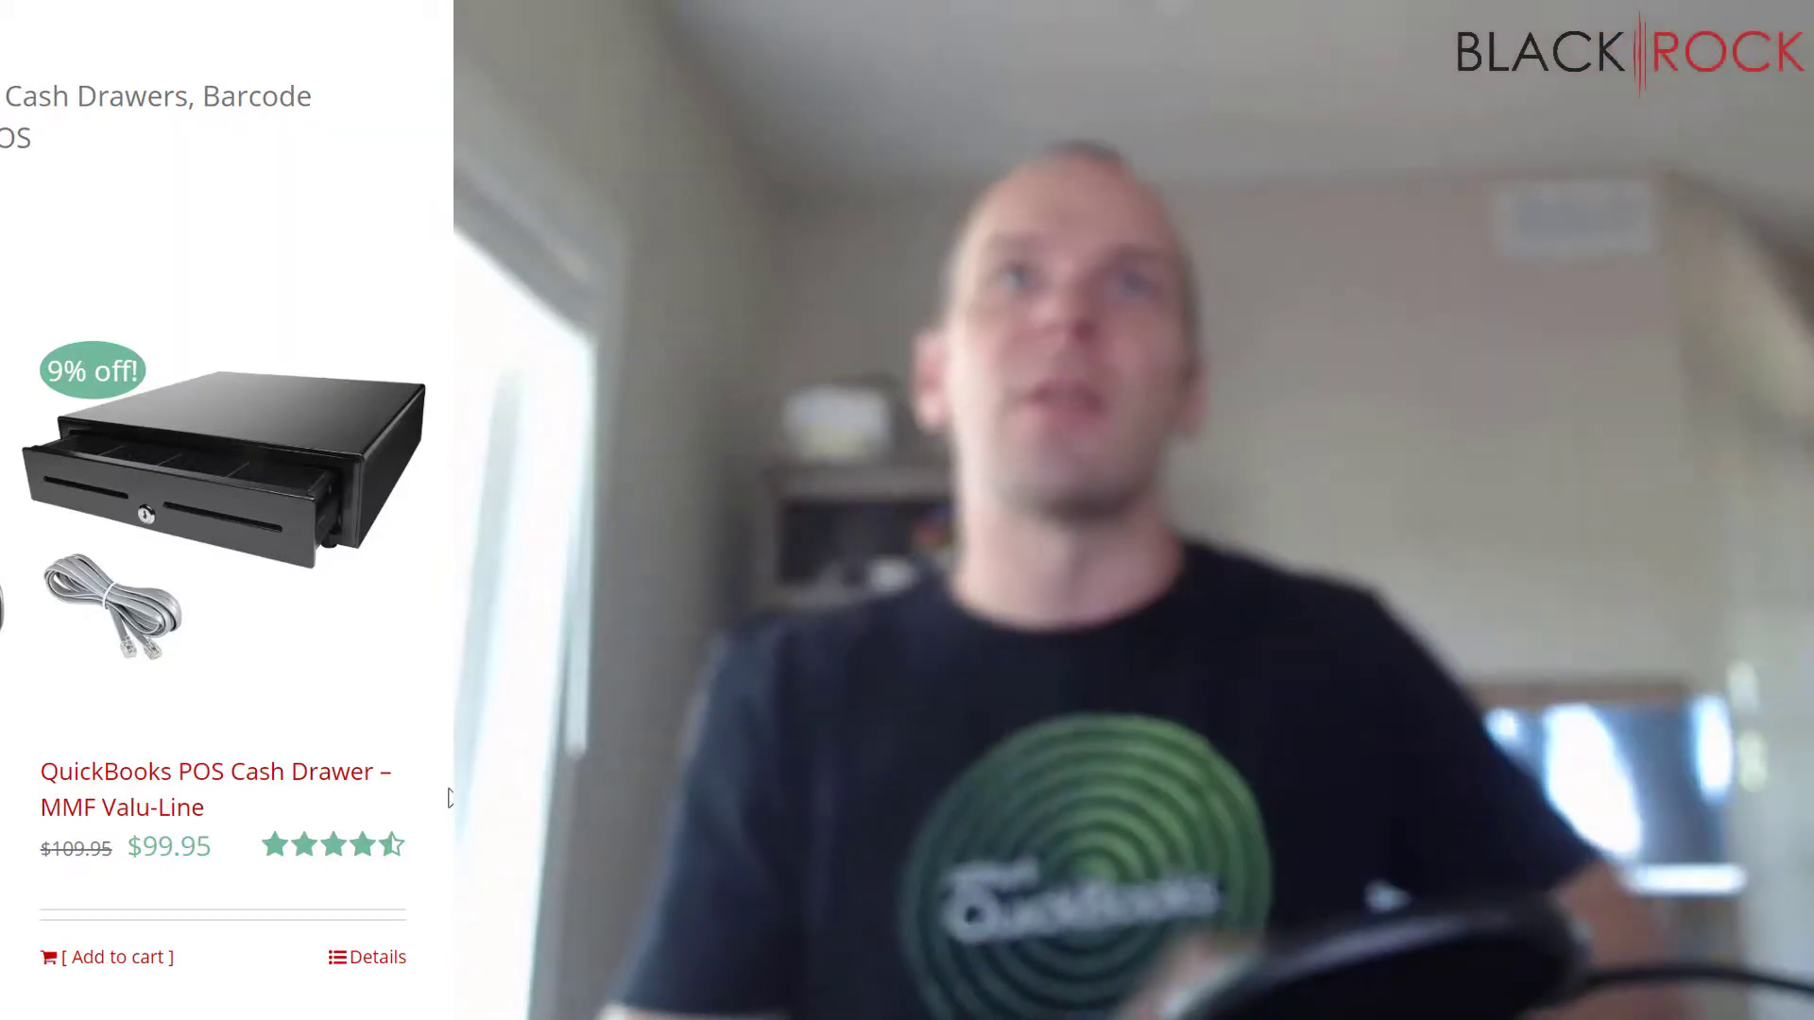
scroll(448, 793, down, 3)
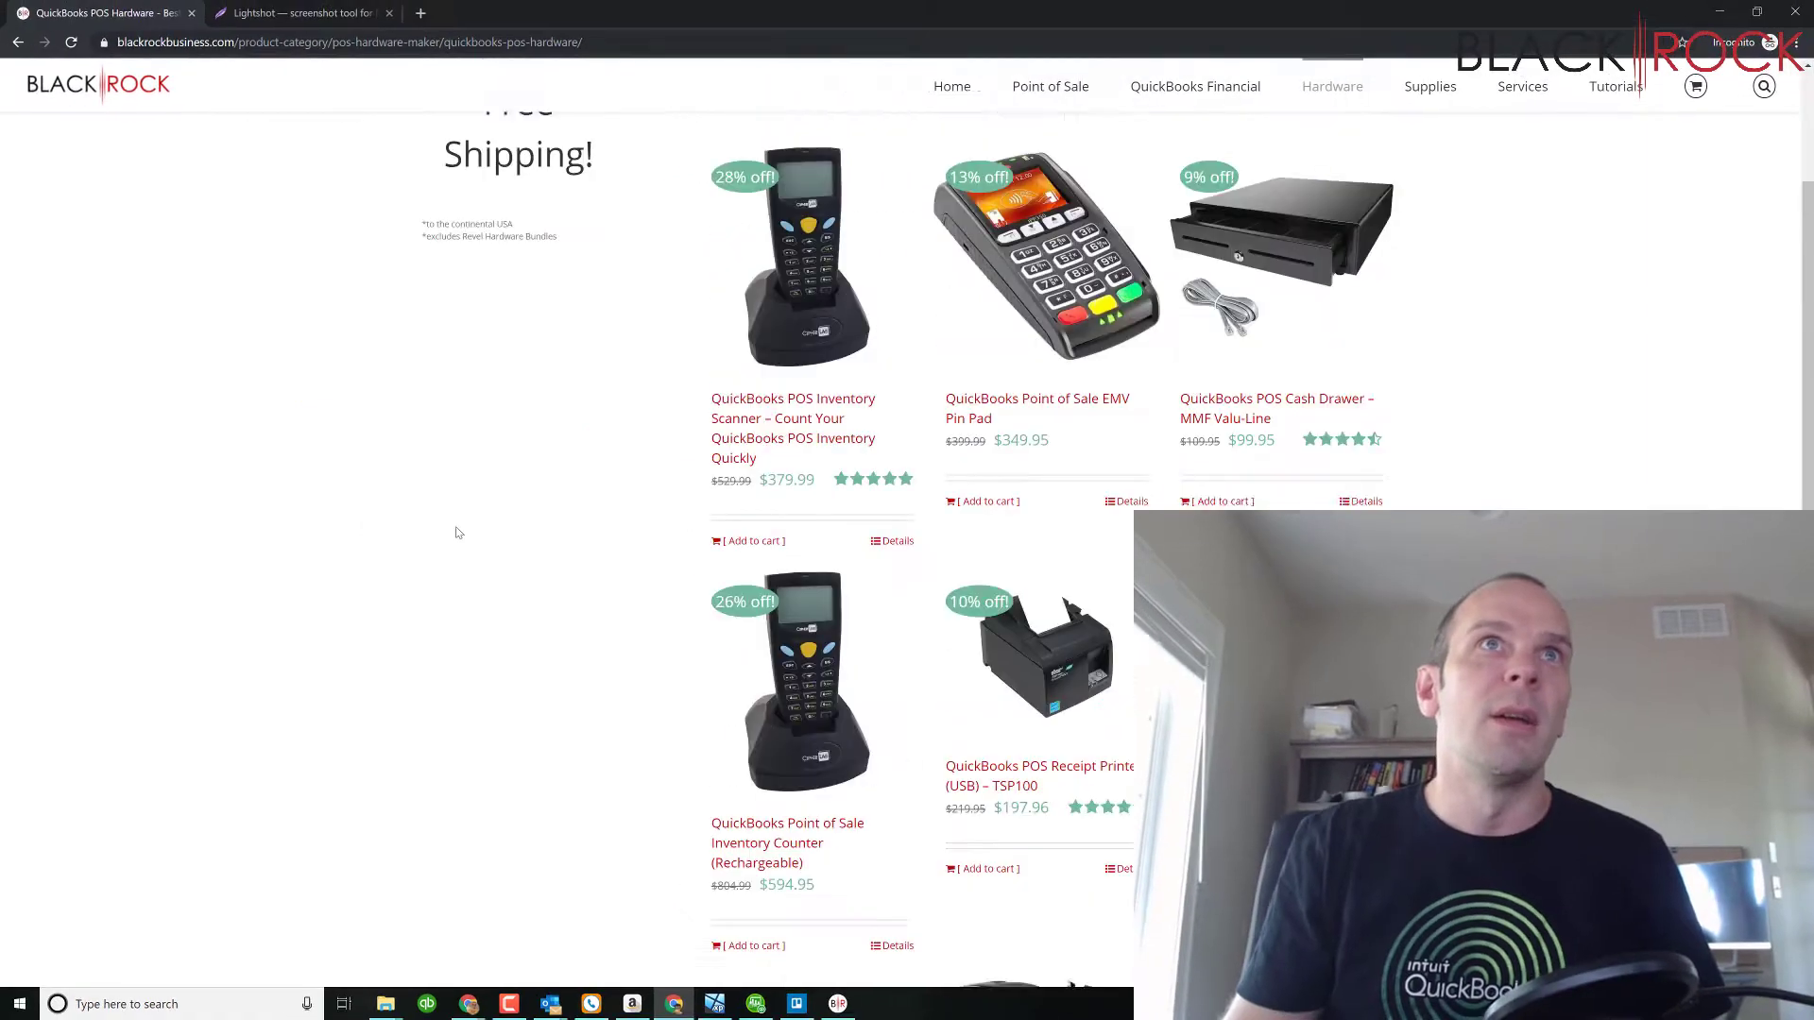
scroll(397, 171, up, 3)
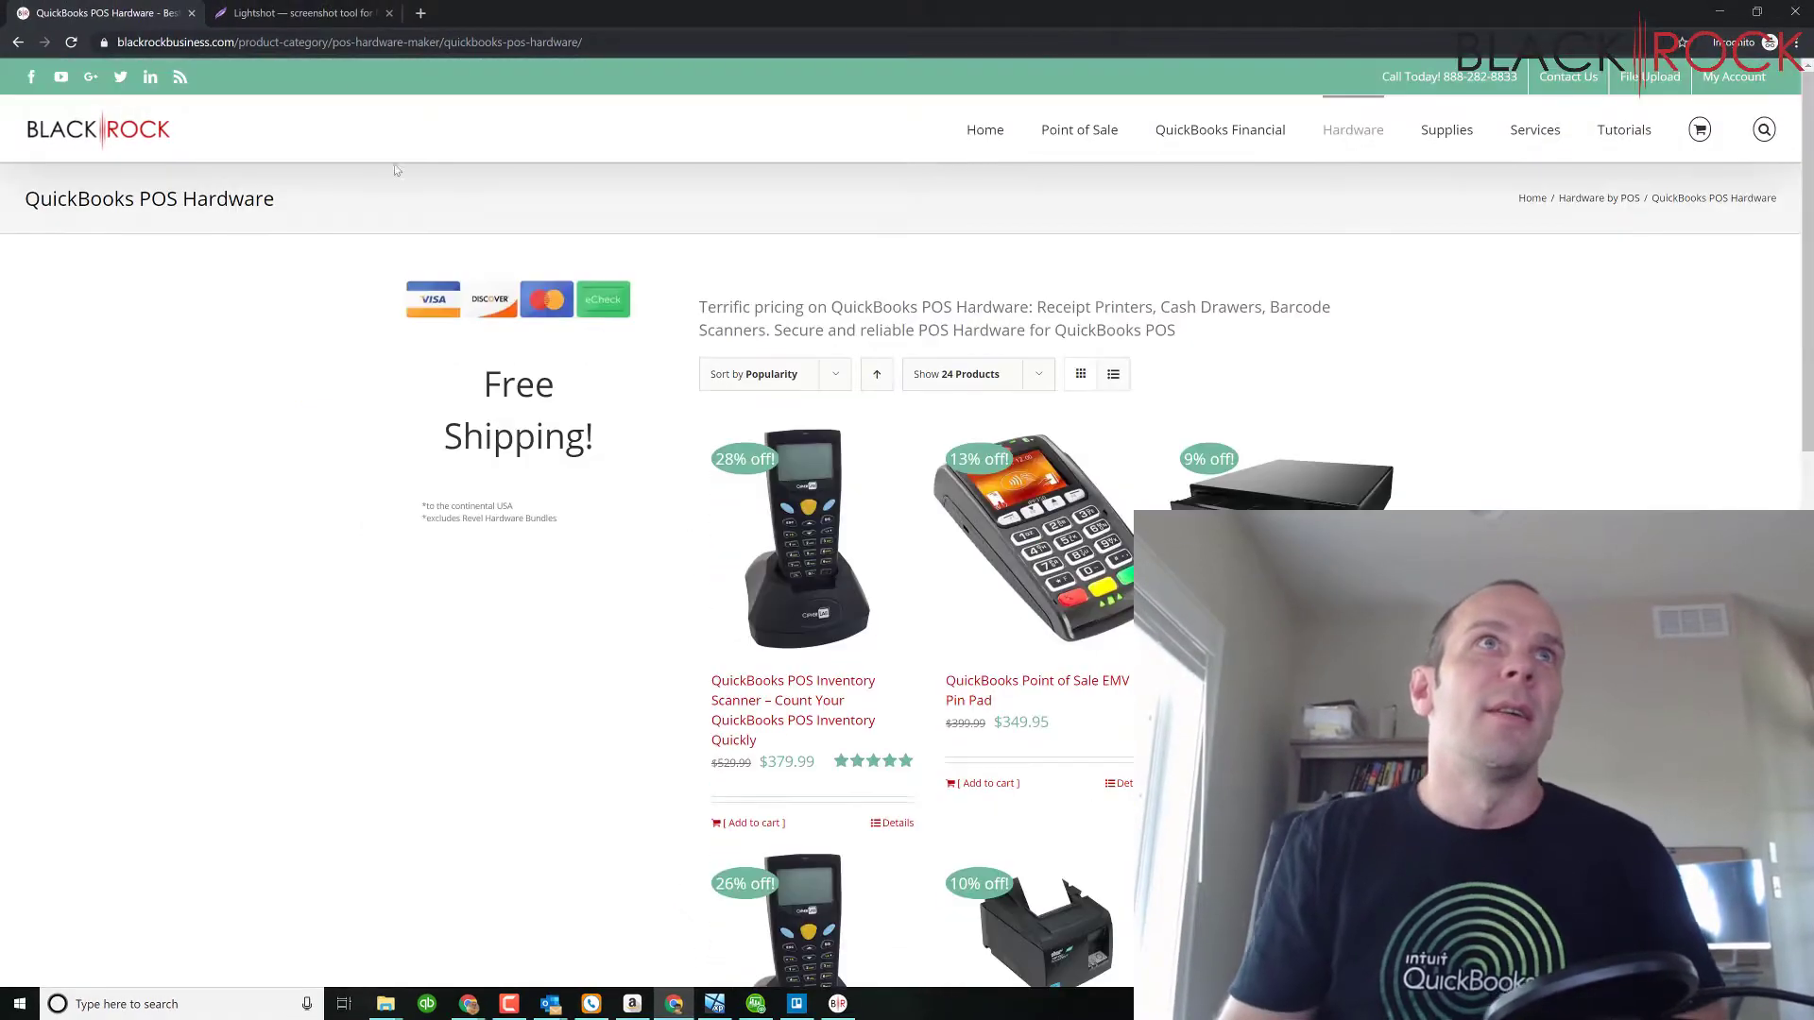
Step: Search Google for 'cartoon' and switch to the image results
click(349, 44)
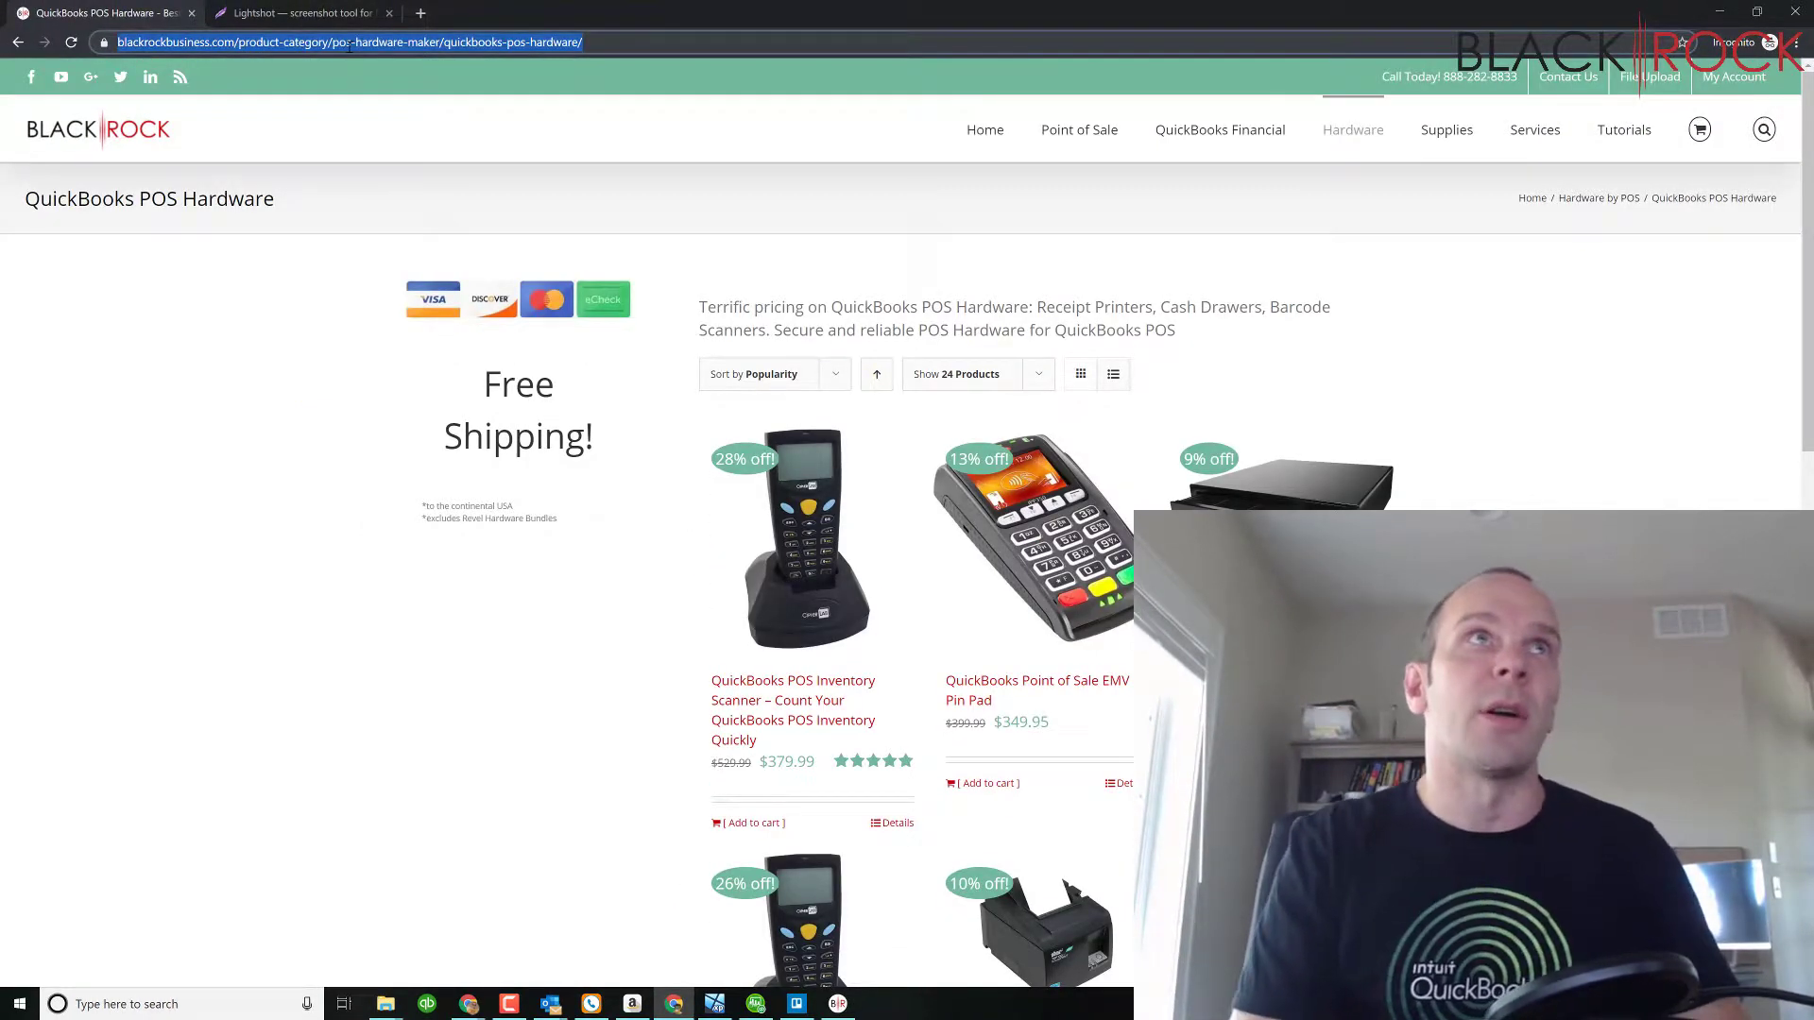
text(cartoon)
key(Return)
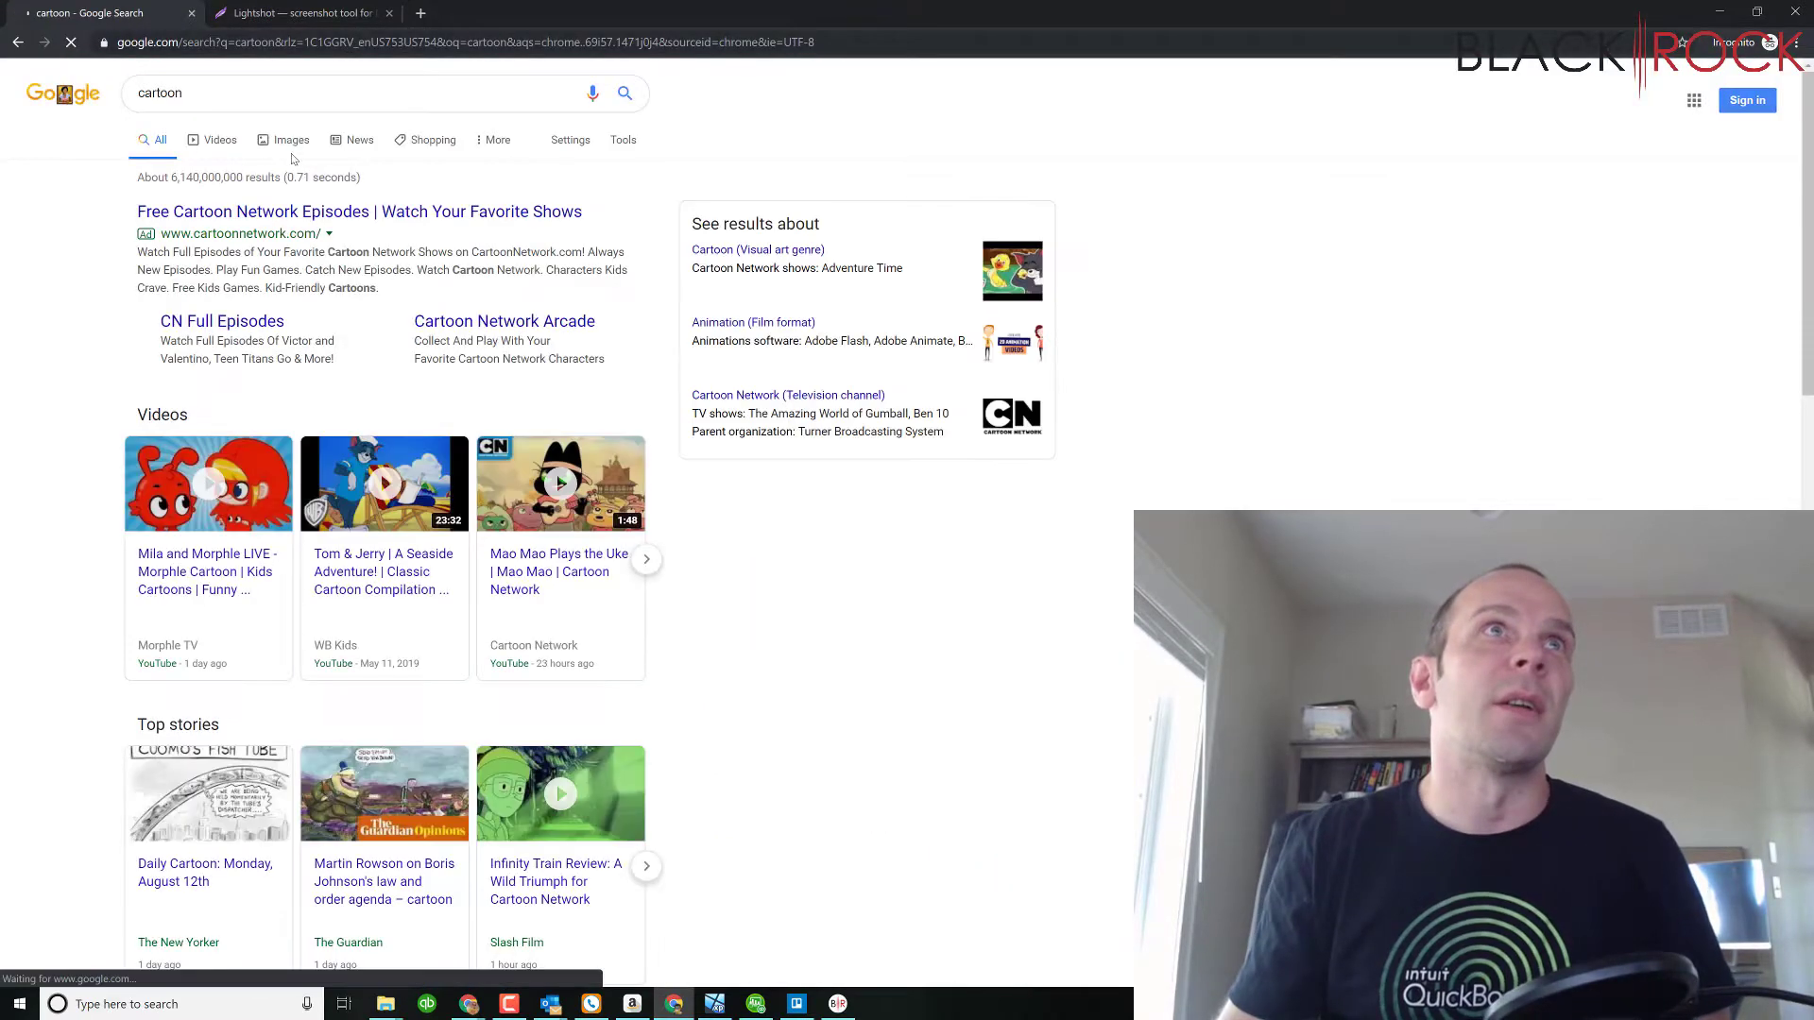
click(292, 142)
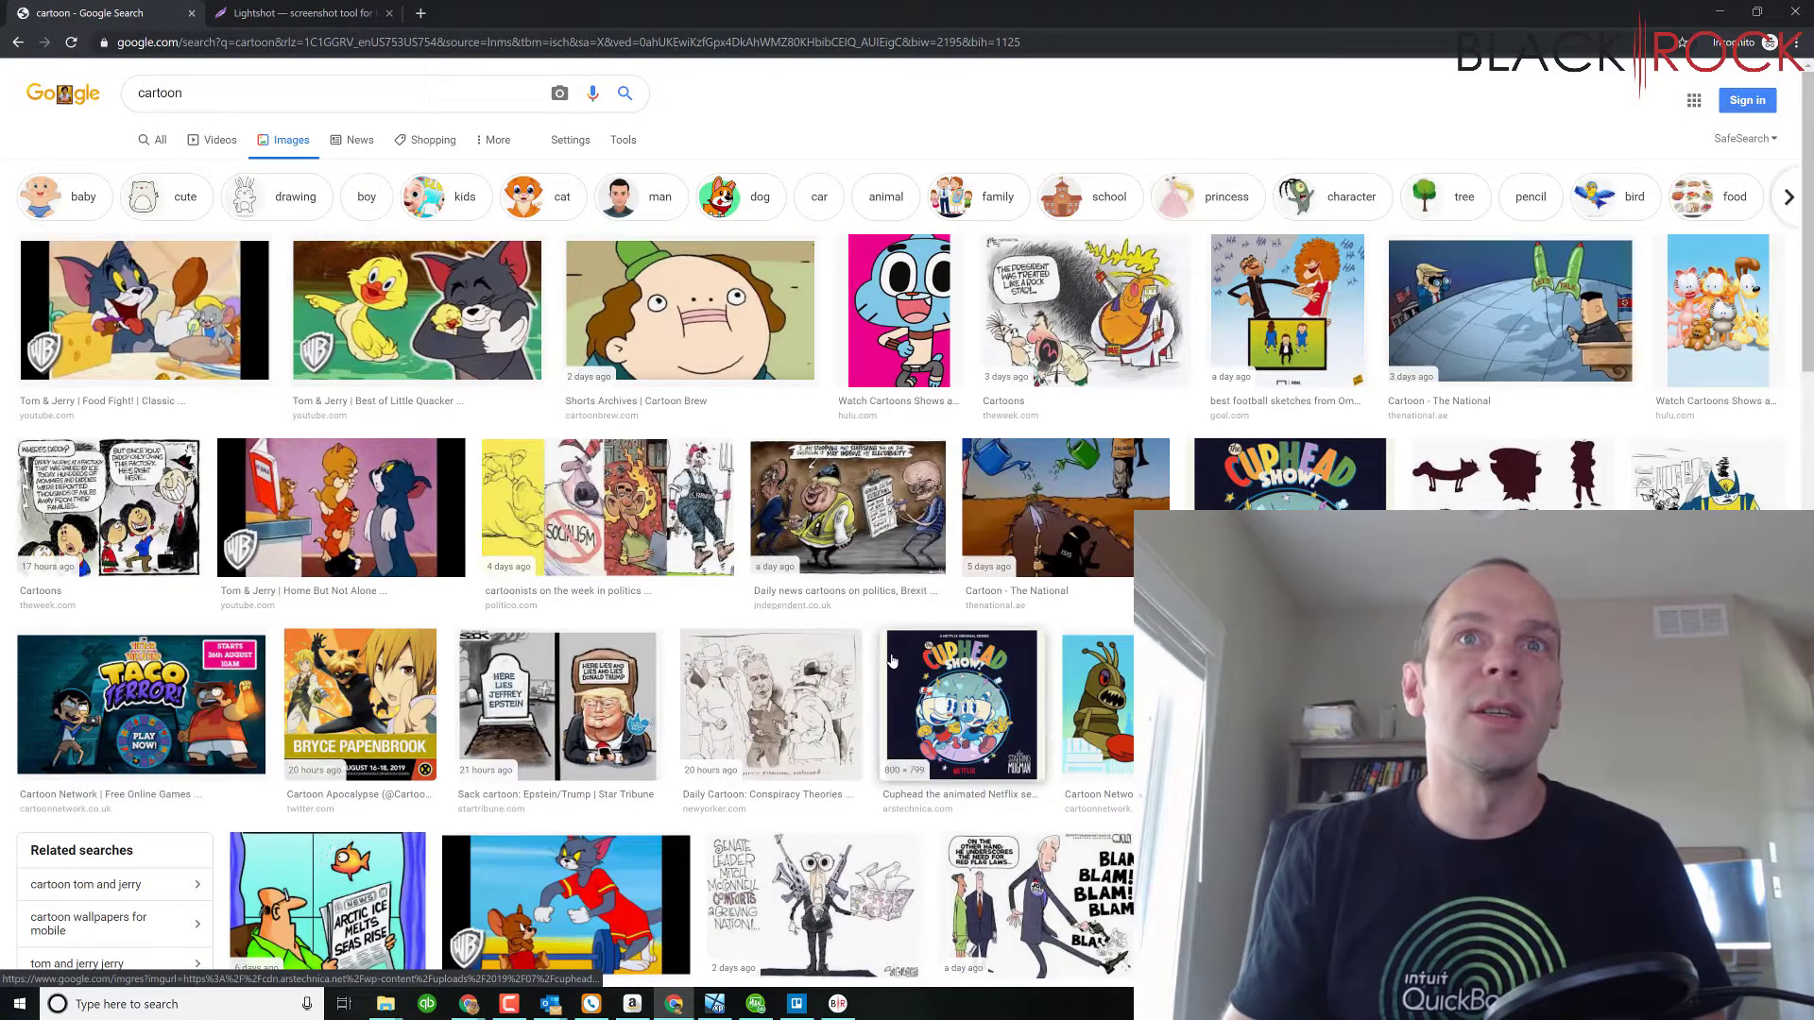
Step: Preview the Supergirl and bear cartoon images from the results
scroll(891, 659, down, 5)
scroll(891, 660, down, 3)
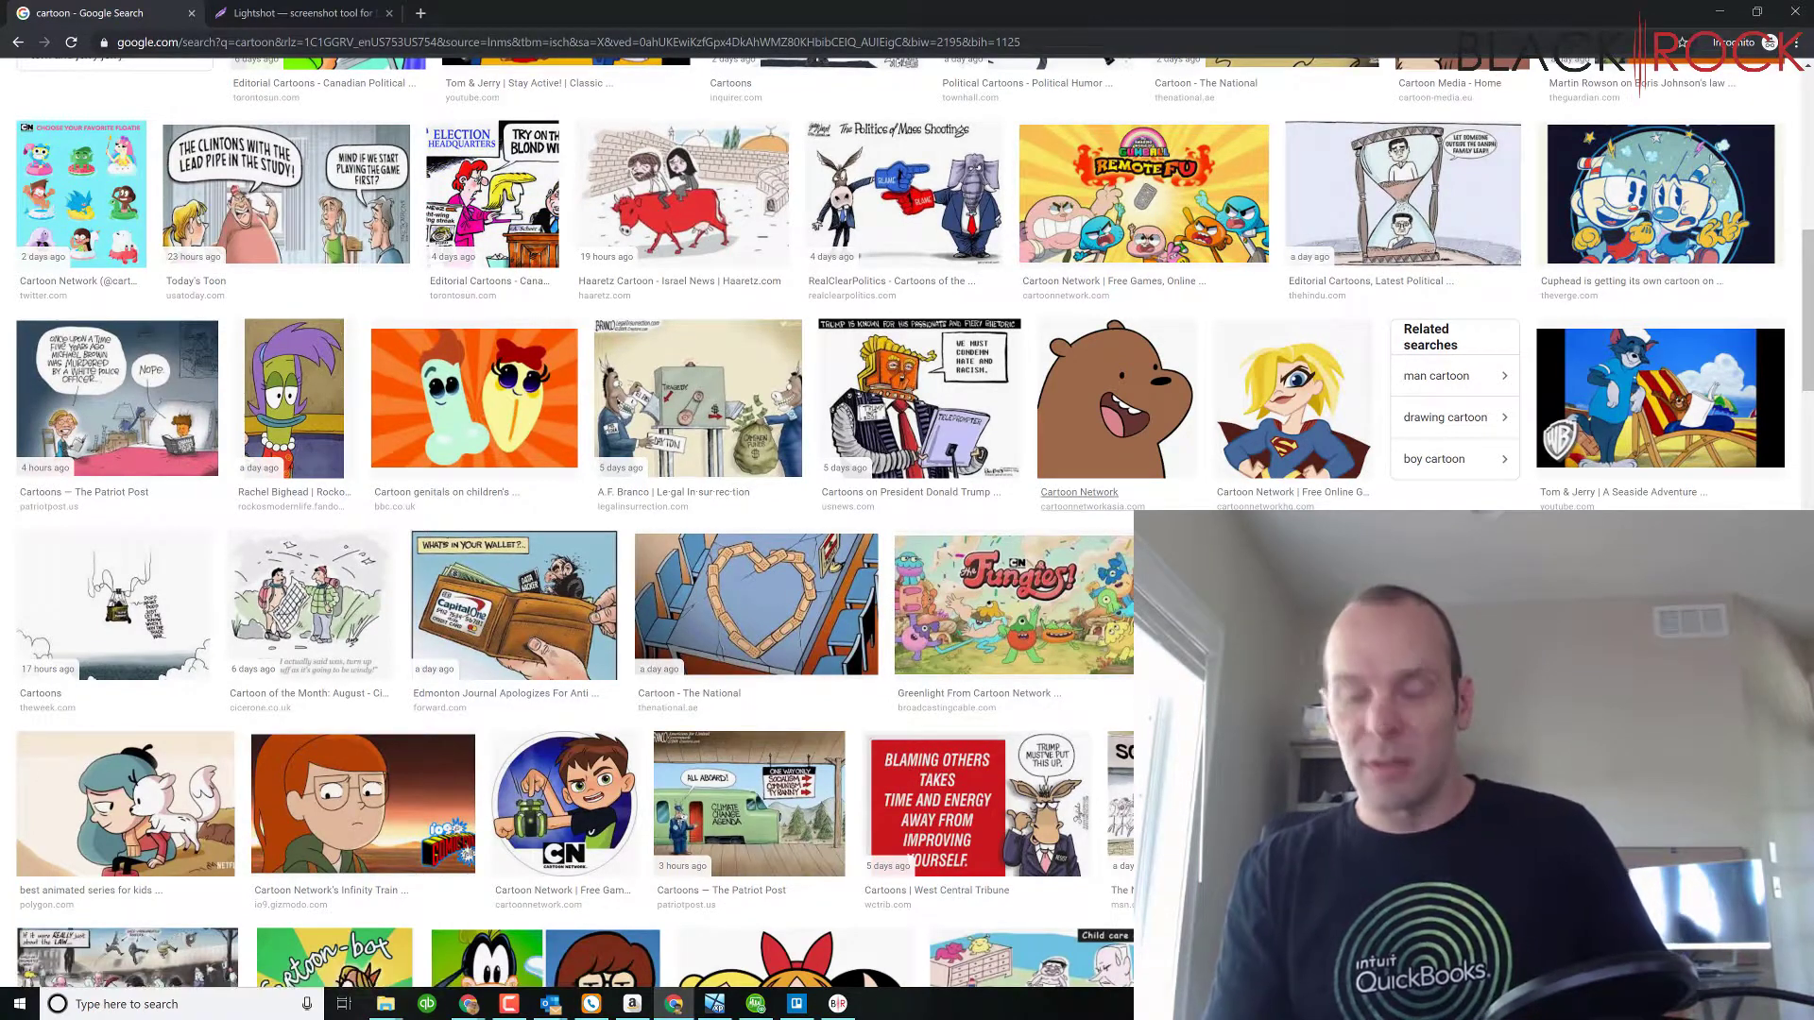
click(1287, 459)
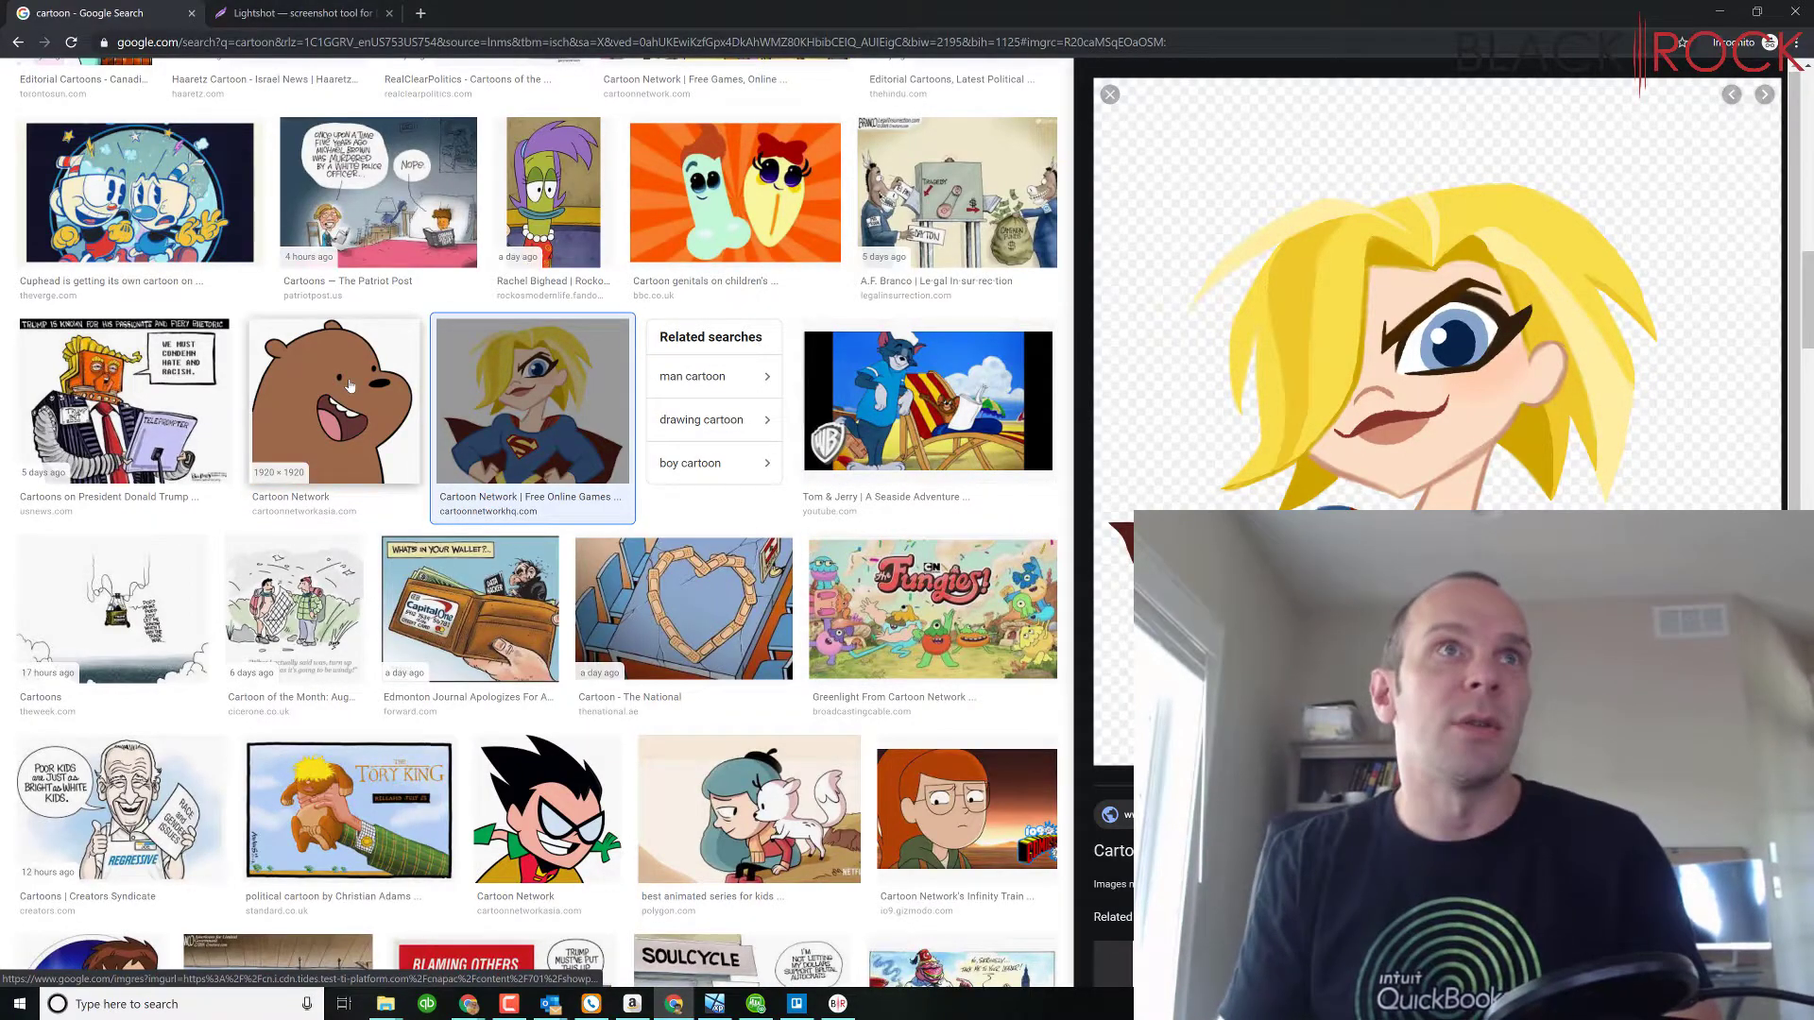
click(333, 416)
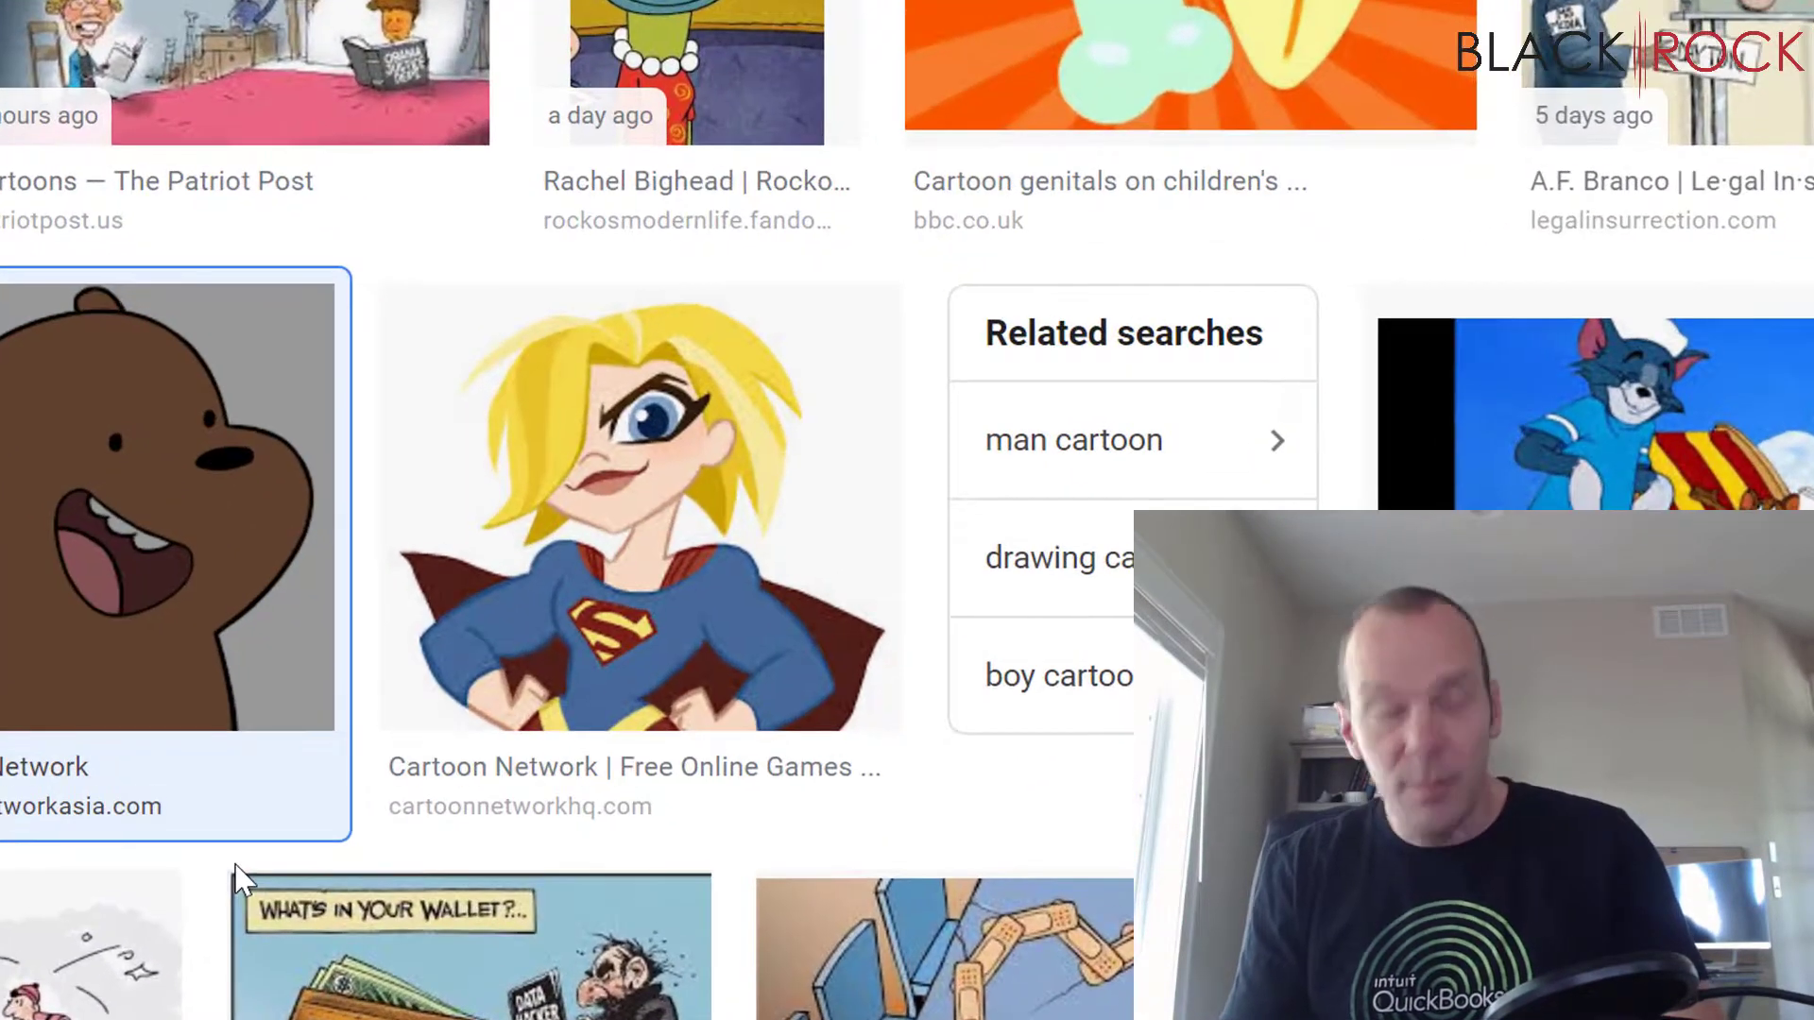
Step: Capture a 403x199 area of the Supergirl cartoon's face and send it to print
key(Print)
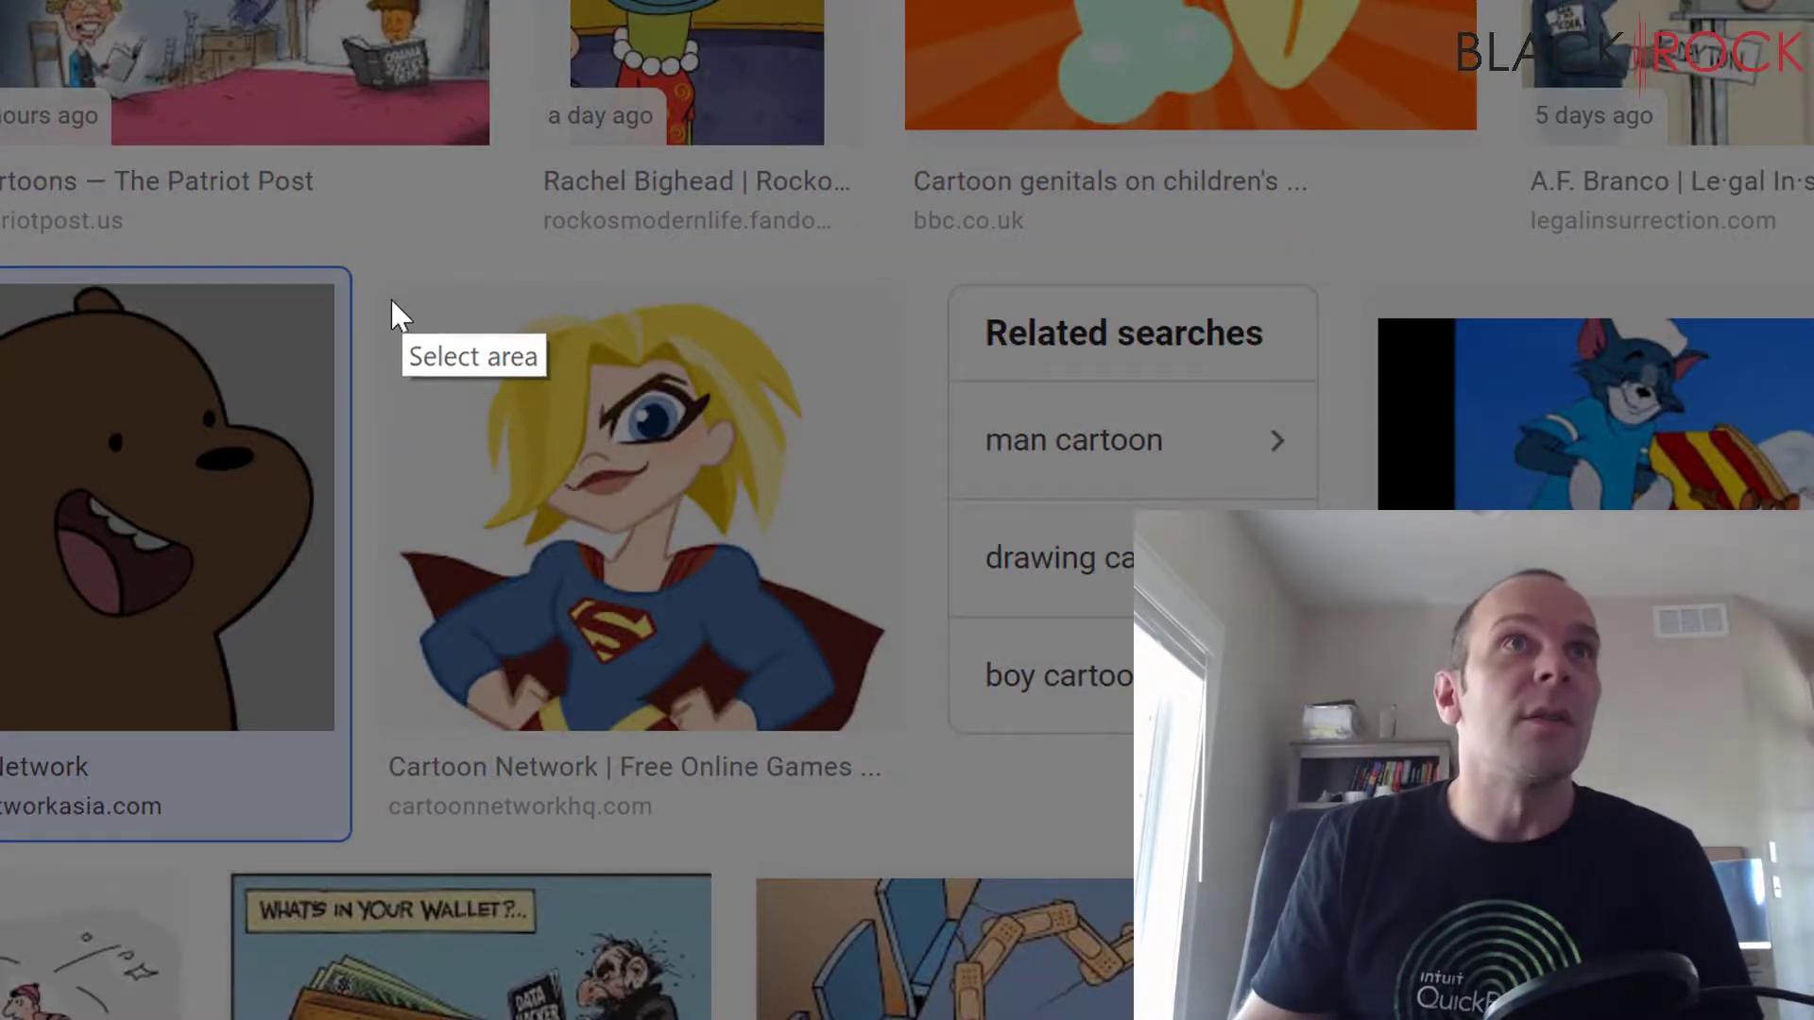
mouse_move(387, 304)
mouse_down()
mouse_move(462, 390)
mouse_move(716, 520)
mouse_move(845, 571)
mouse_move(902, 560)
mouse_up()
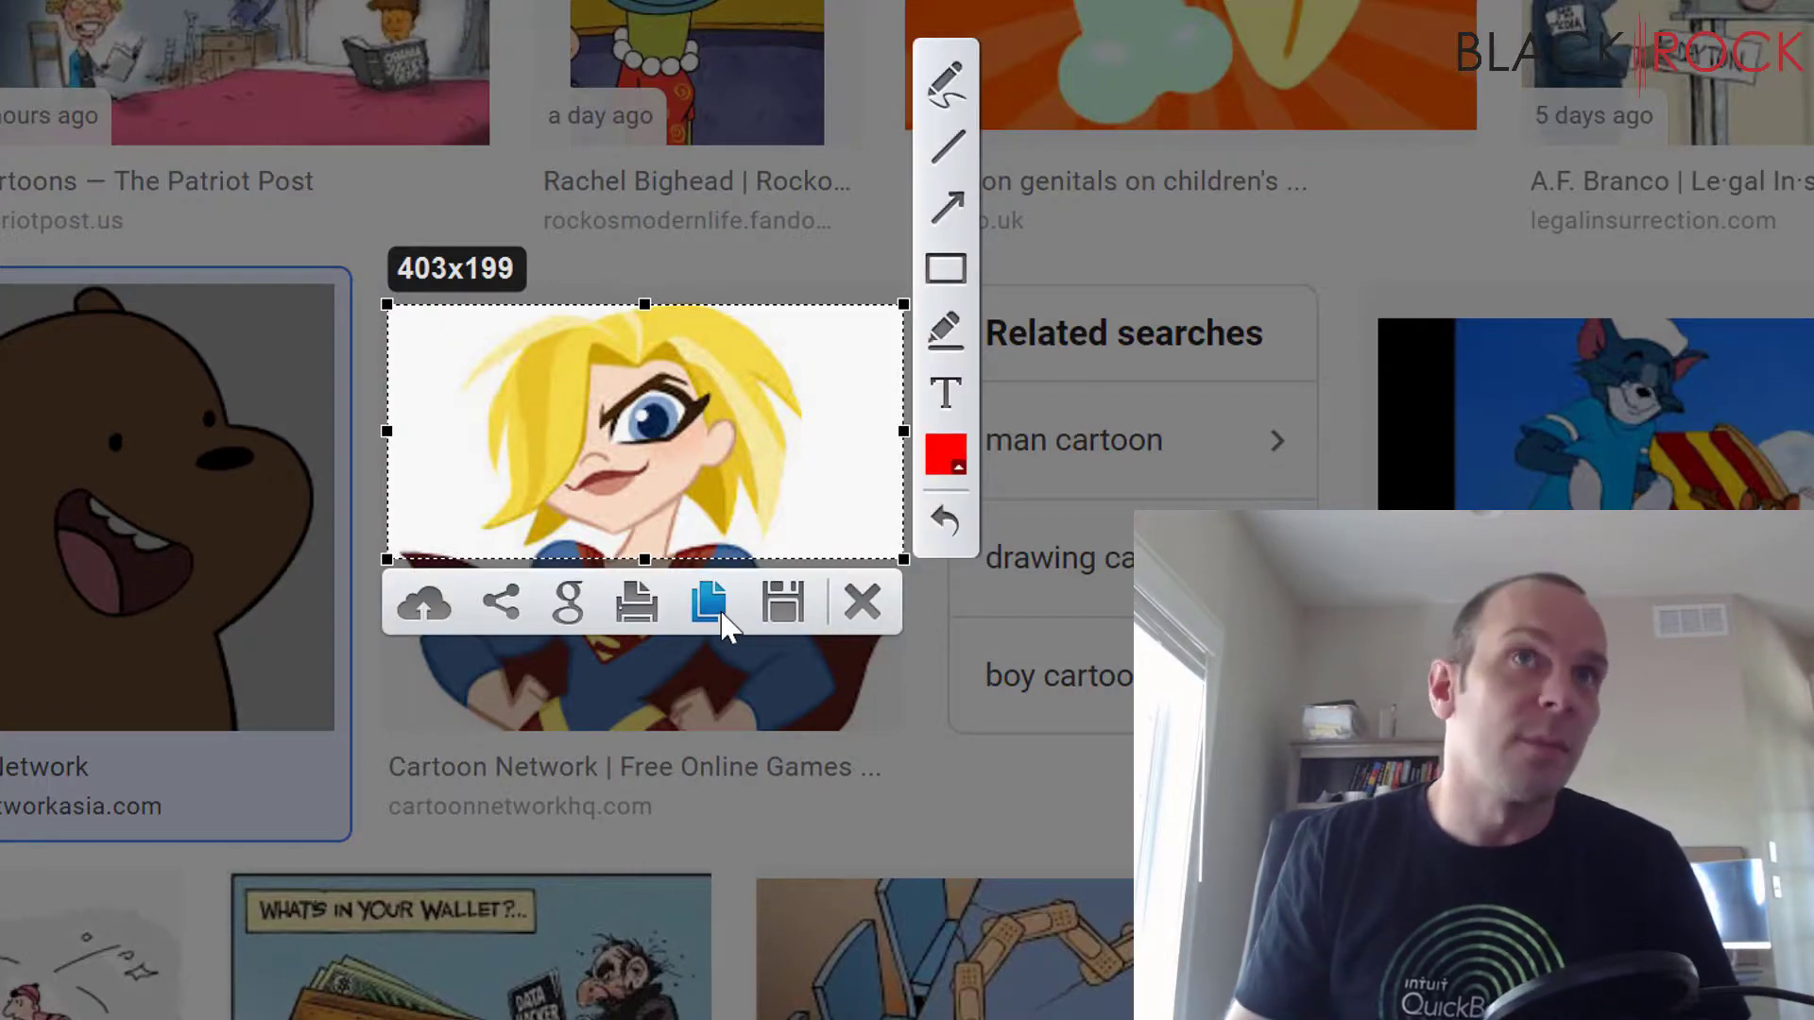
click(636, 602)
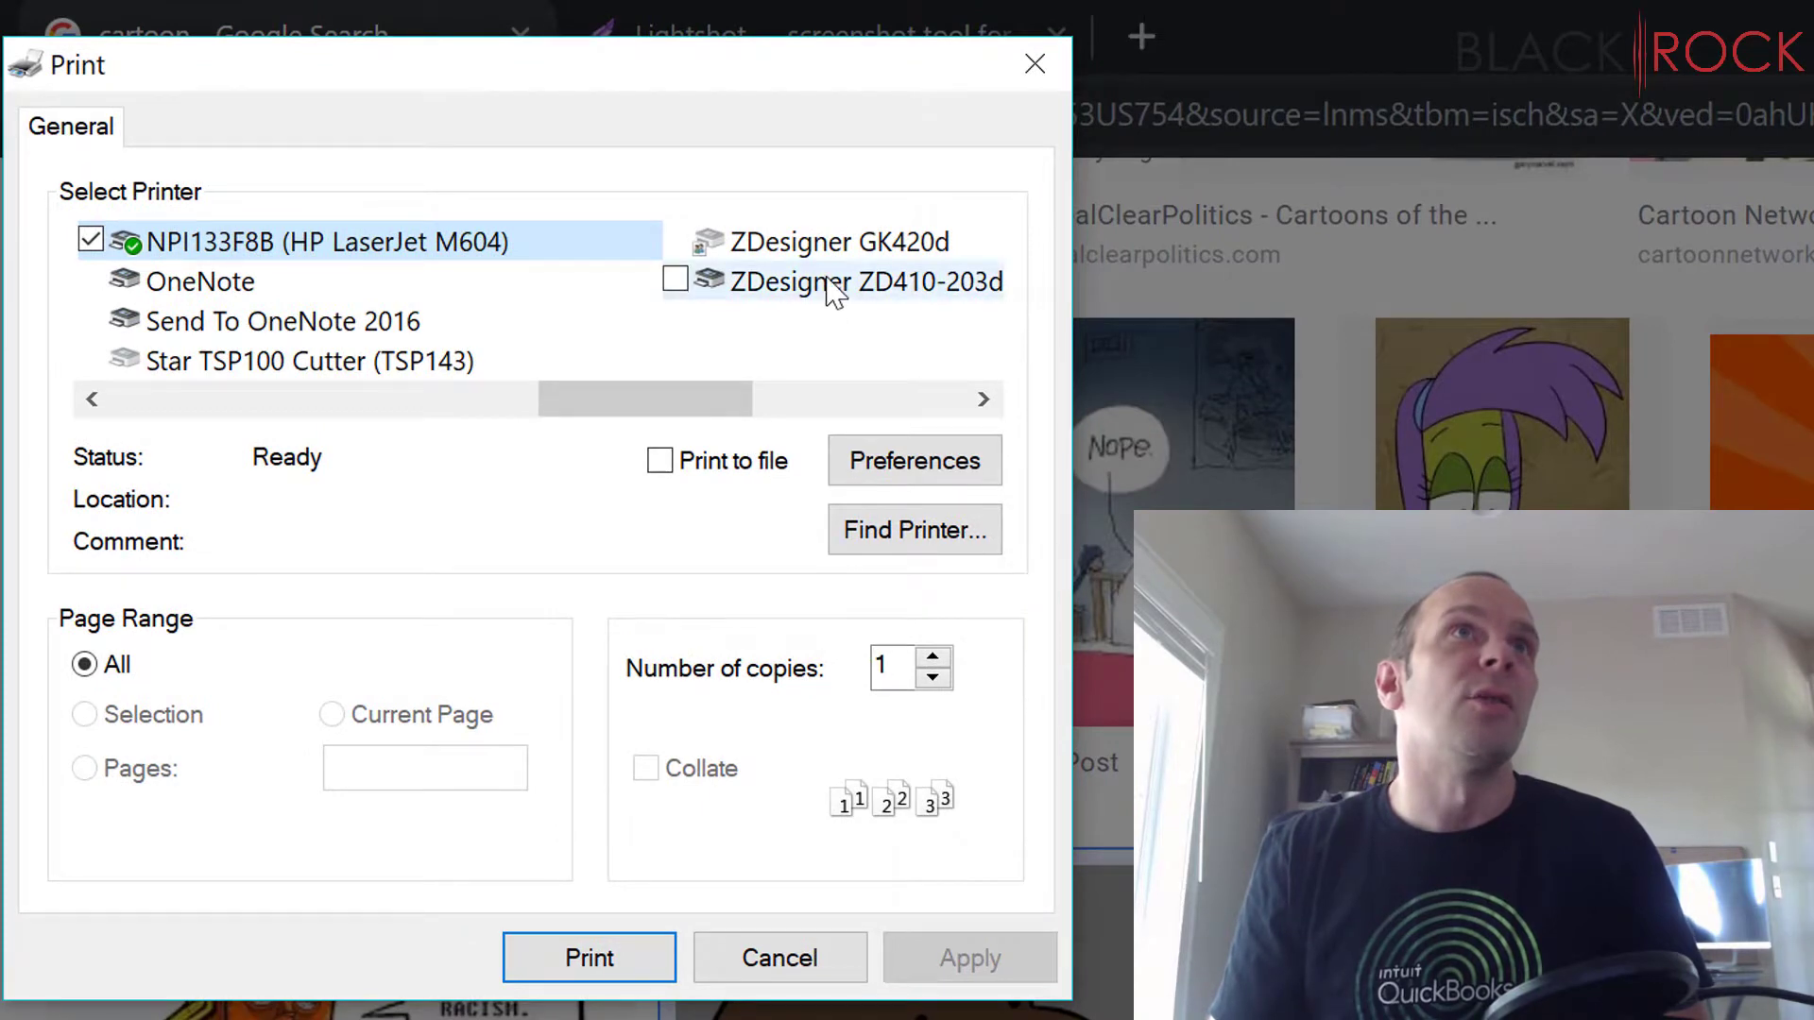
Step: Choose the ZDesigner ZD410-203d printer and set its label height to 1.25 inches
click(831, 281)
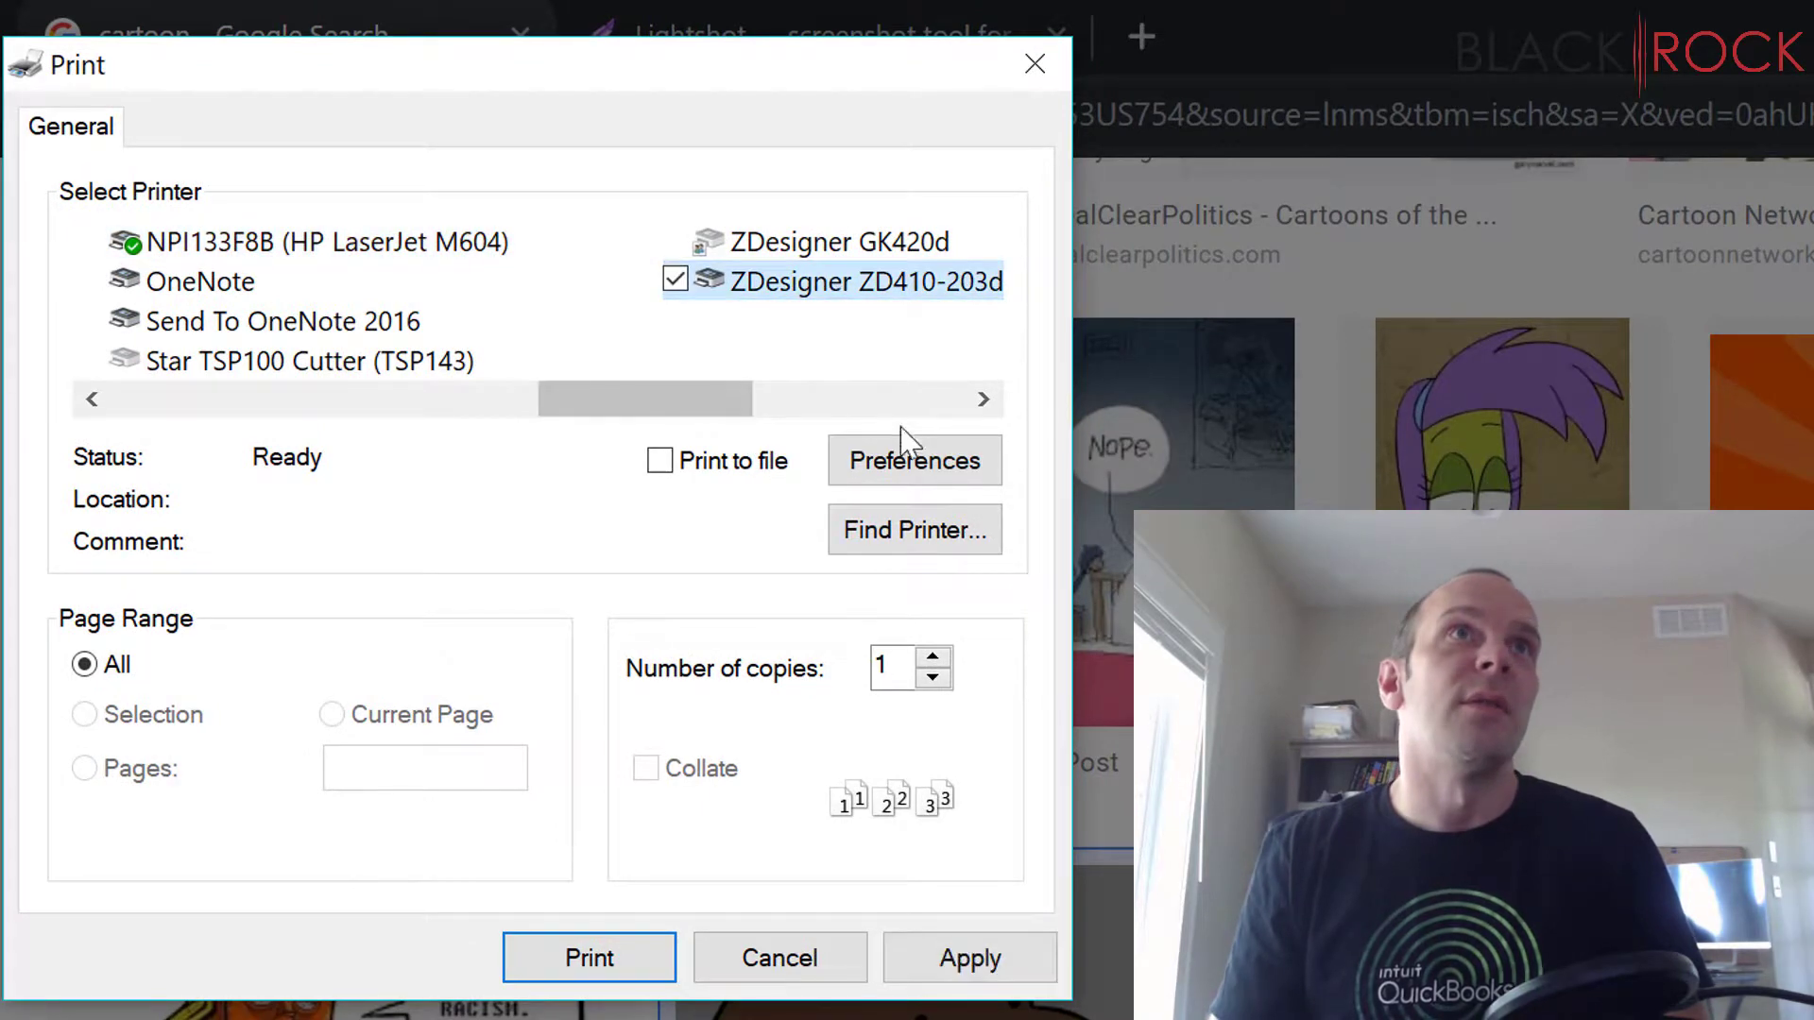
click(913, 461)
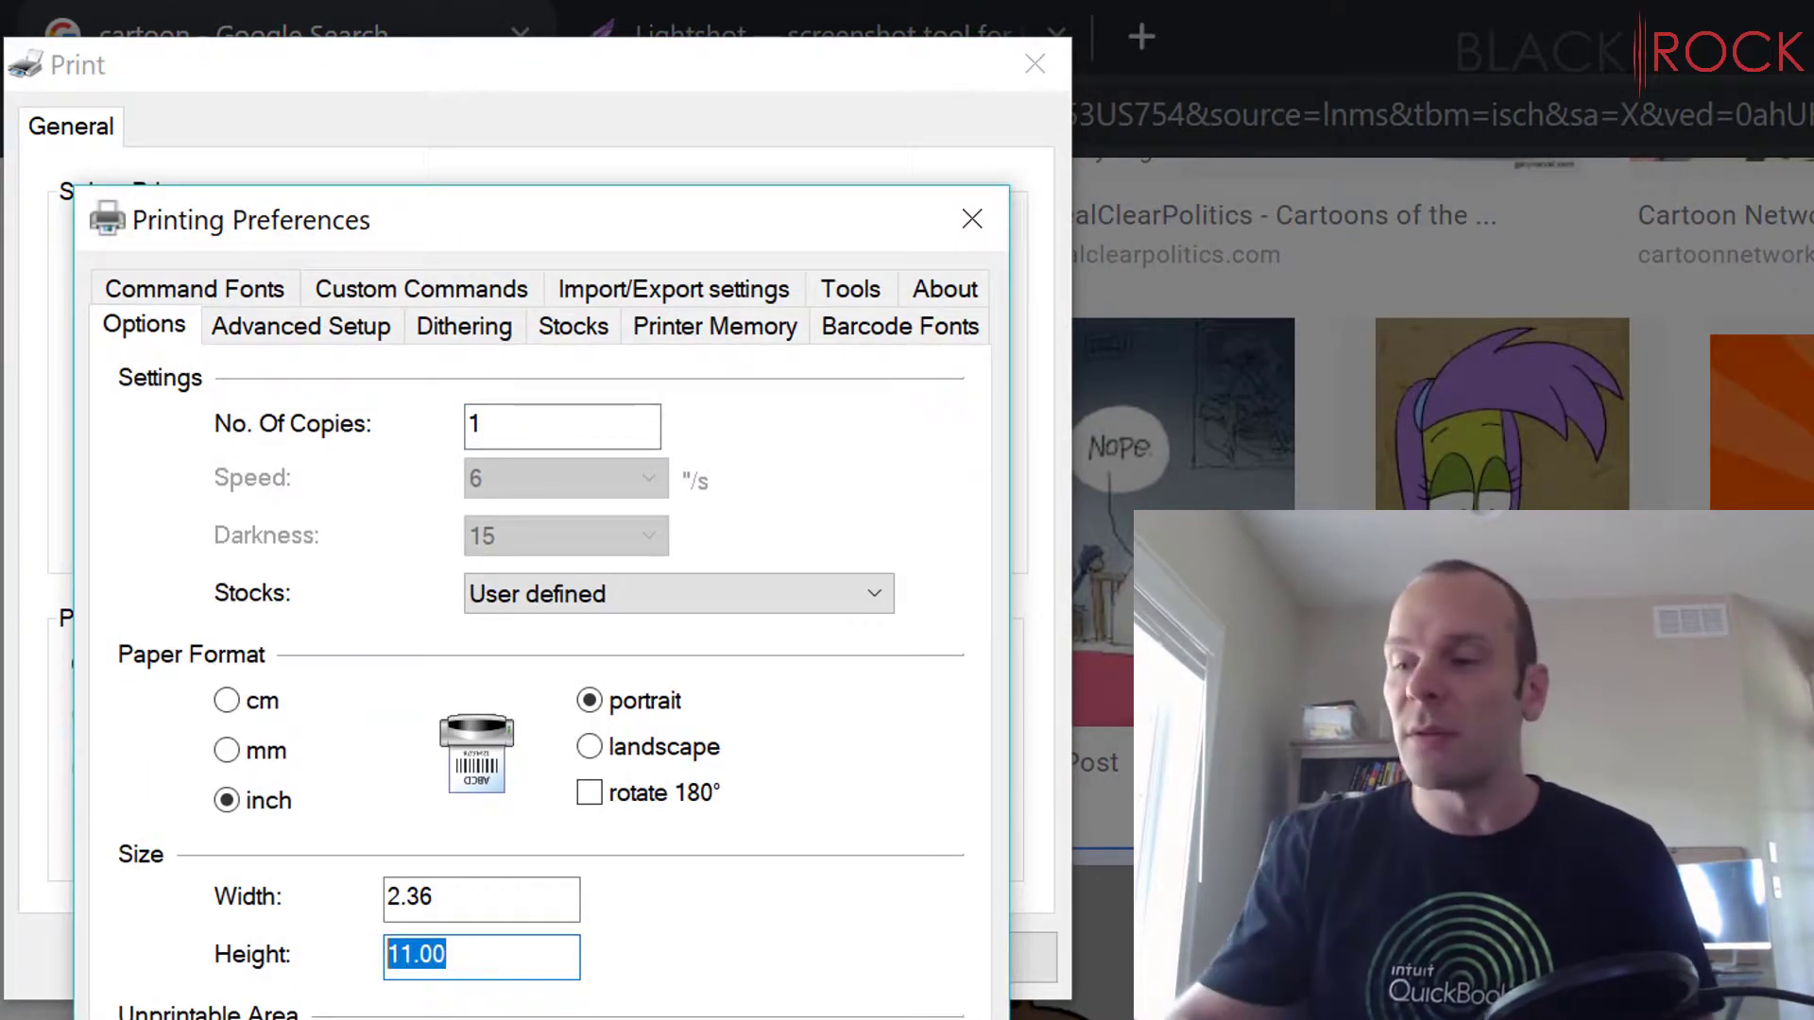
text(1.25)
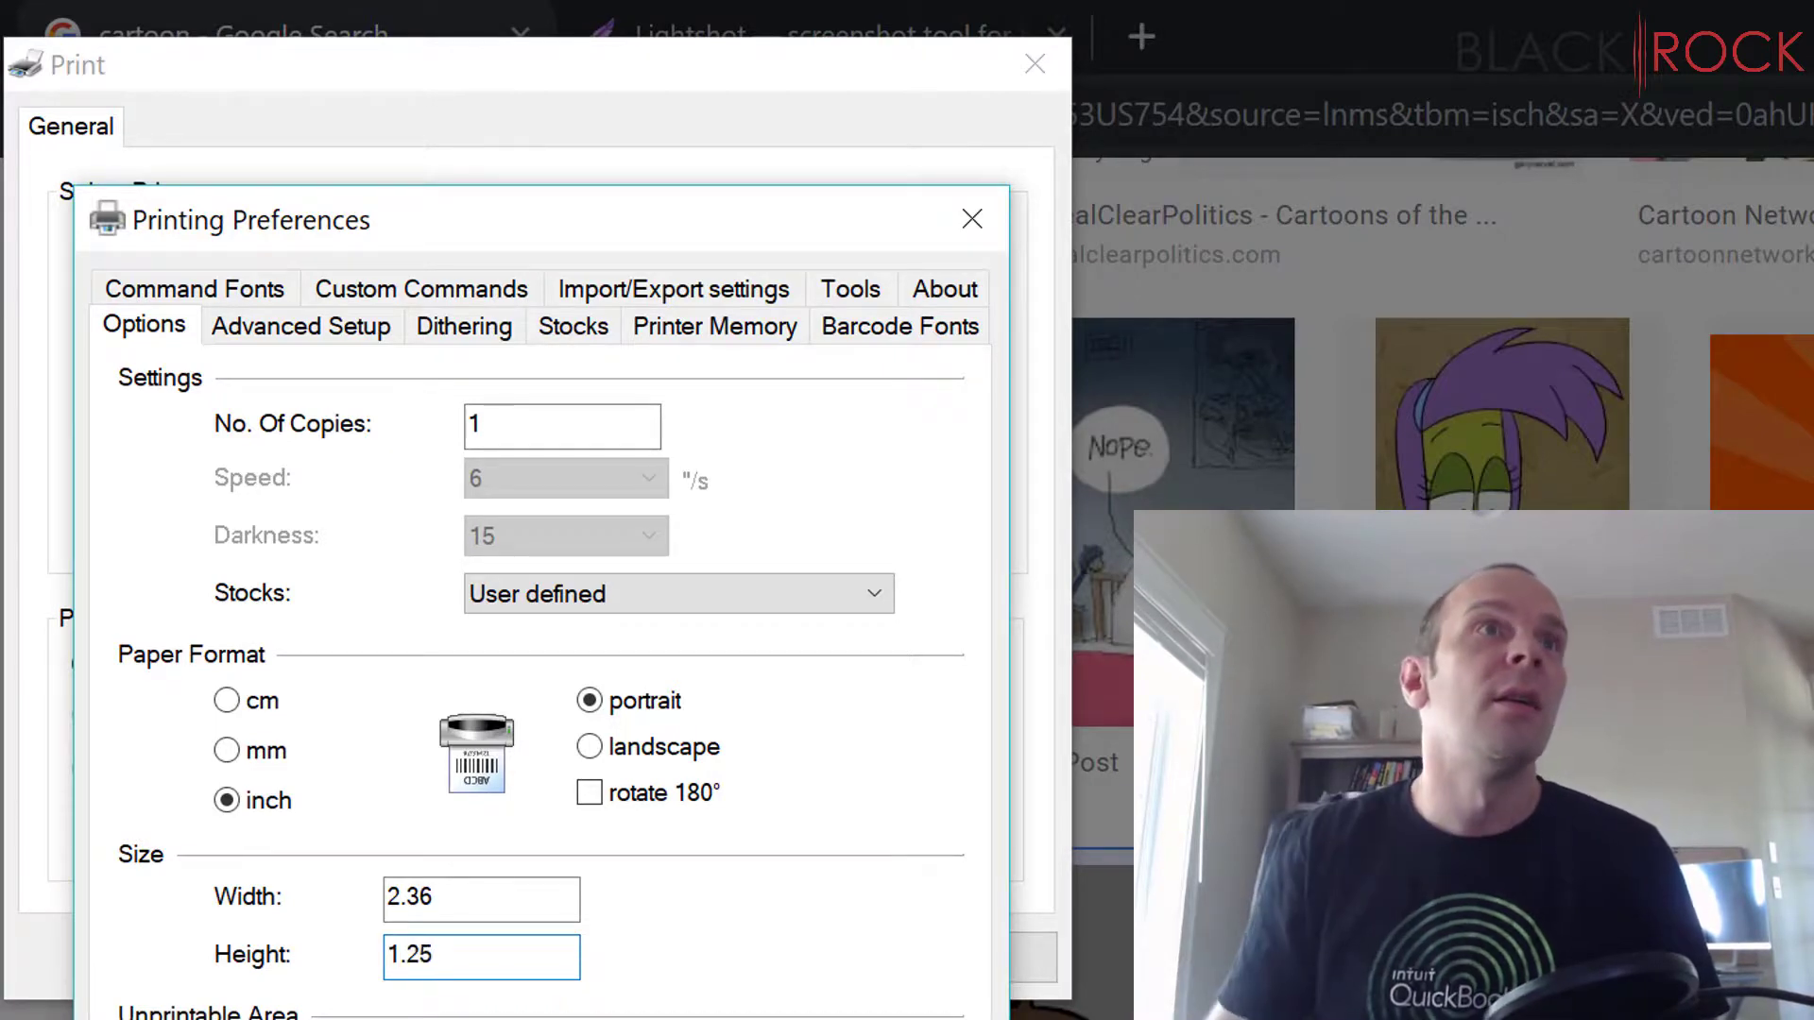
key(Return)
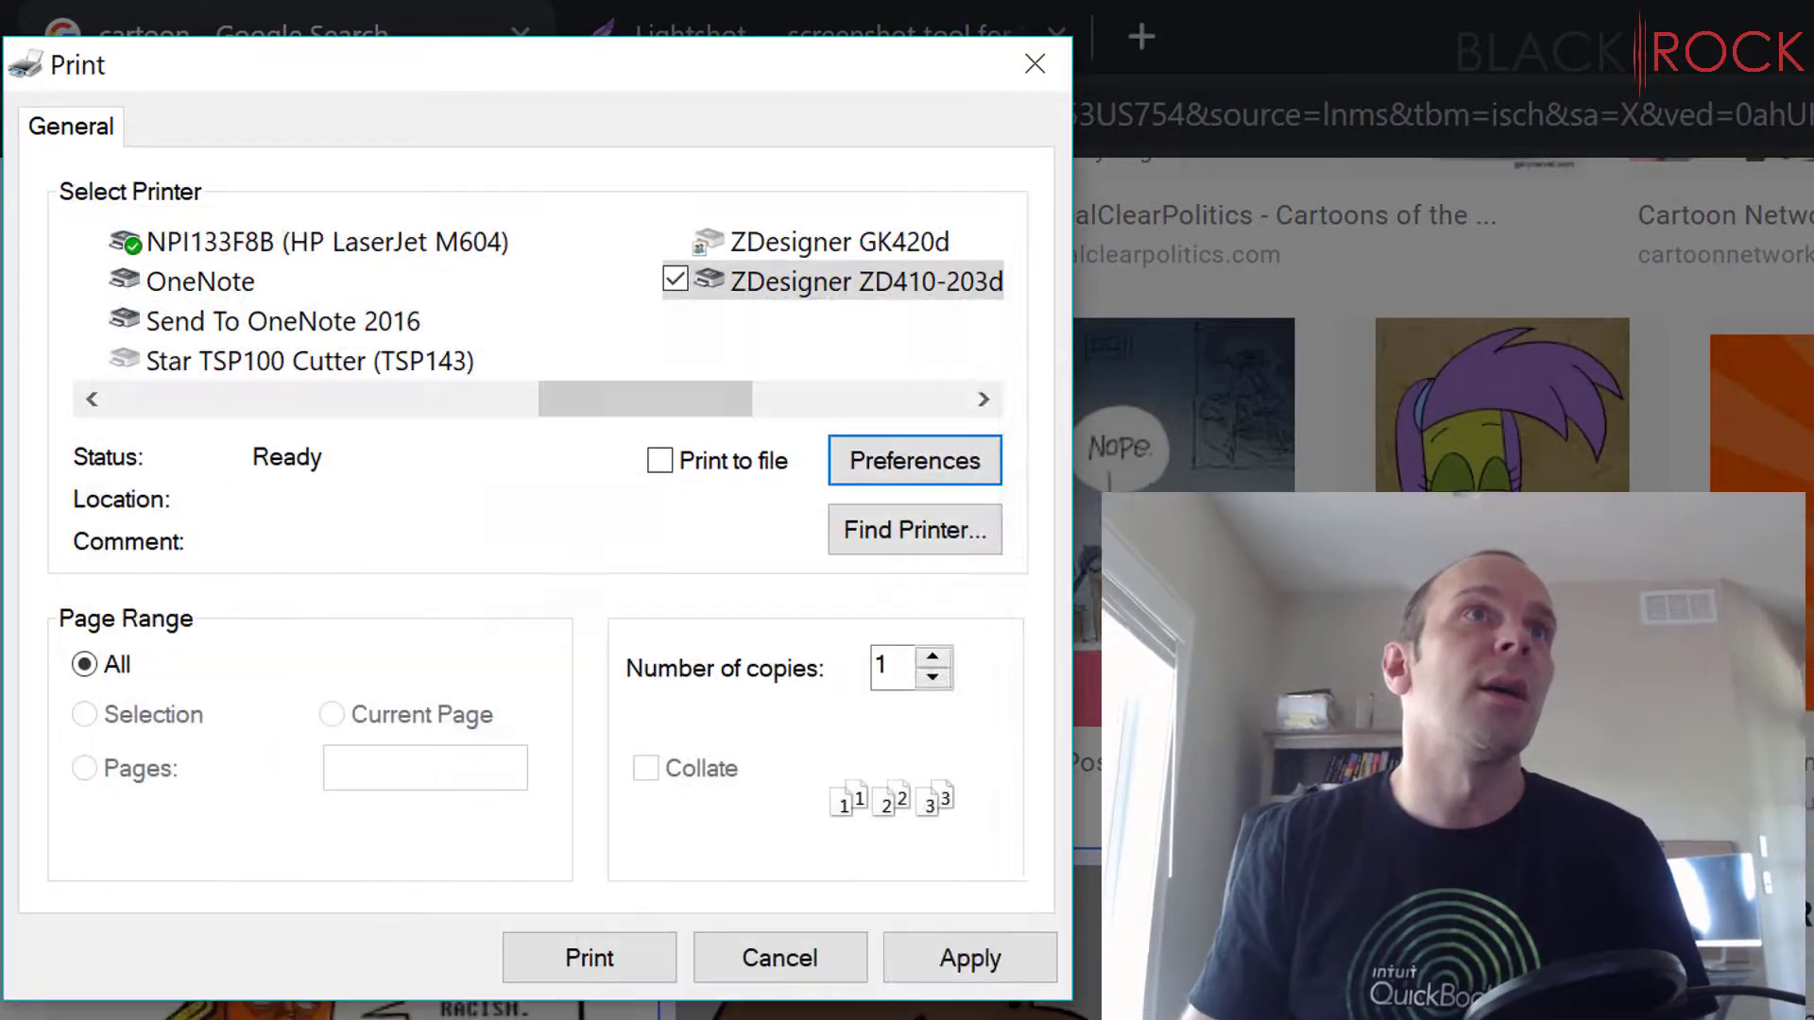